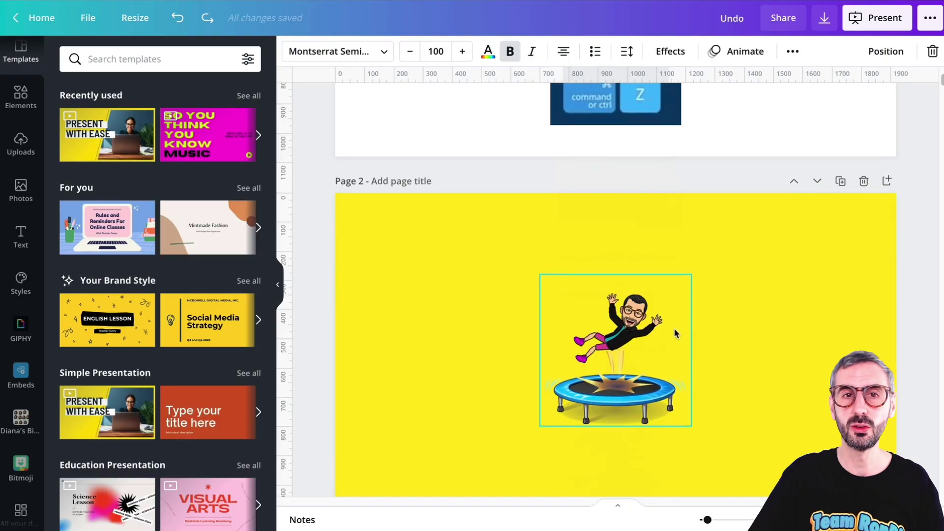
Crop the trampoline image on page 2 from its upper edge so the jumping character's head is cut off
scroll(675, 329, "down", 1)
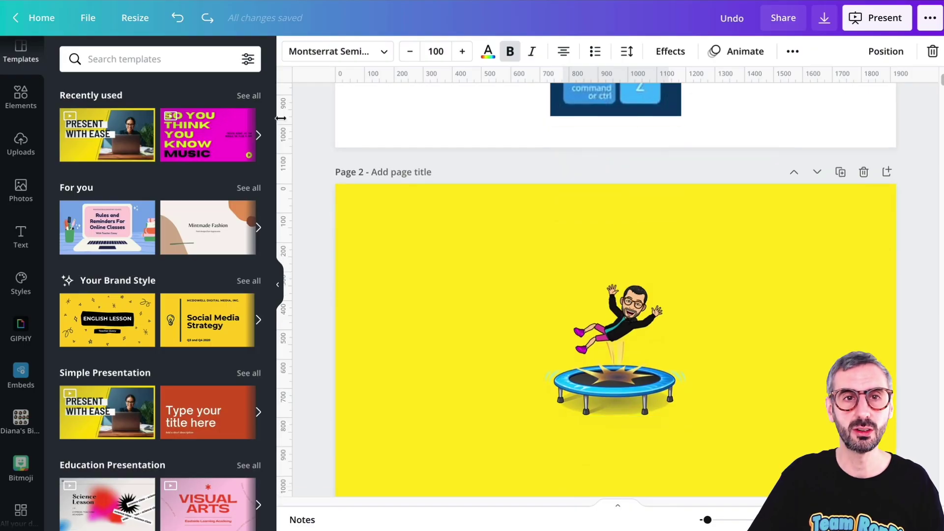
left_click(651, 398)
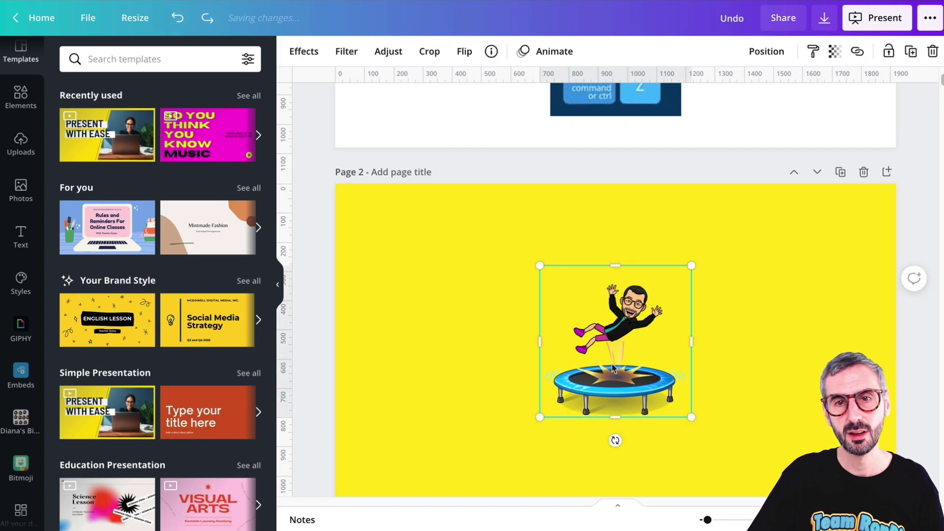
double_click(570, 300)
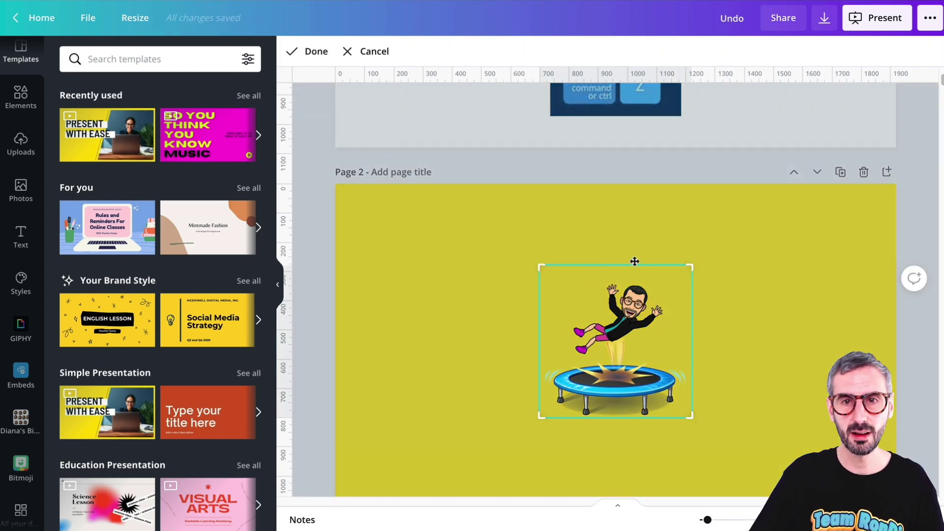
left_click_drag(687, 259, 692, 312)
left_click(744, 352)
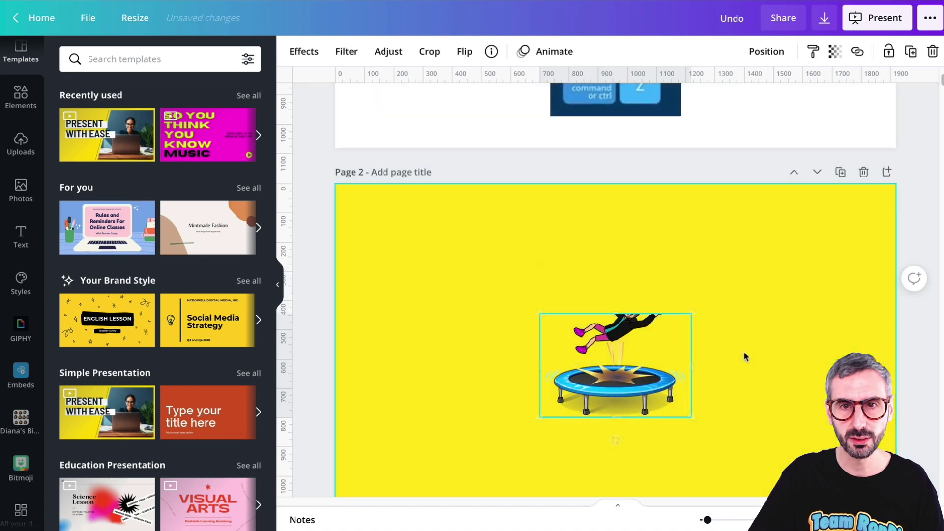
left_click(743, 351)
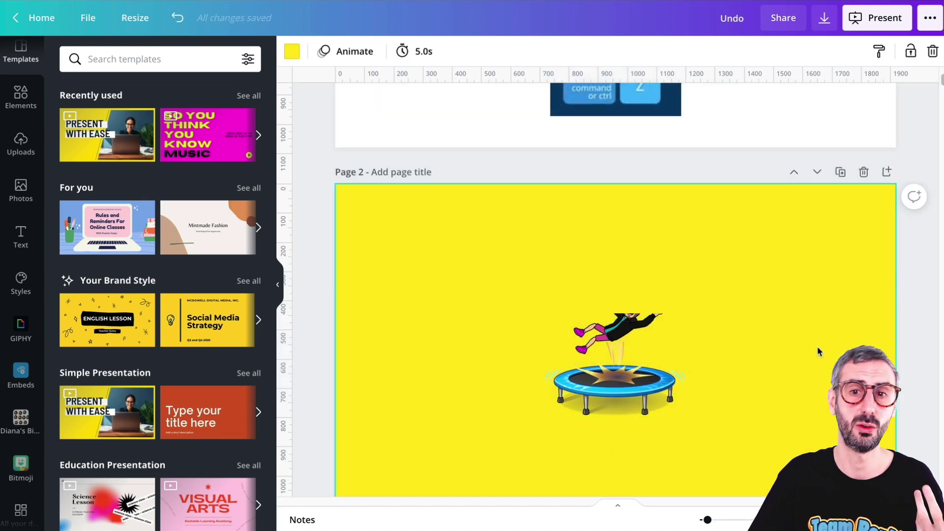
Undo the crop of the trampoline image, redo it, and undo it again
left_click(645, 348)
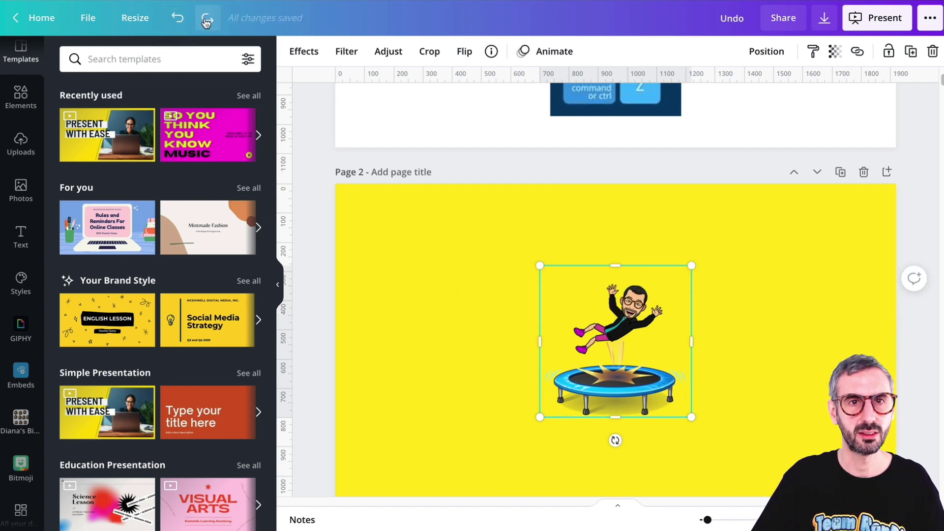
left_click(742, 340)
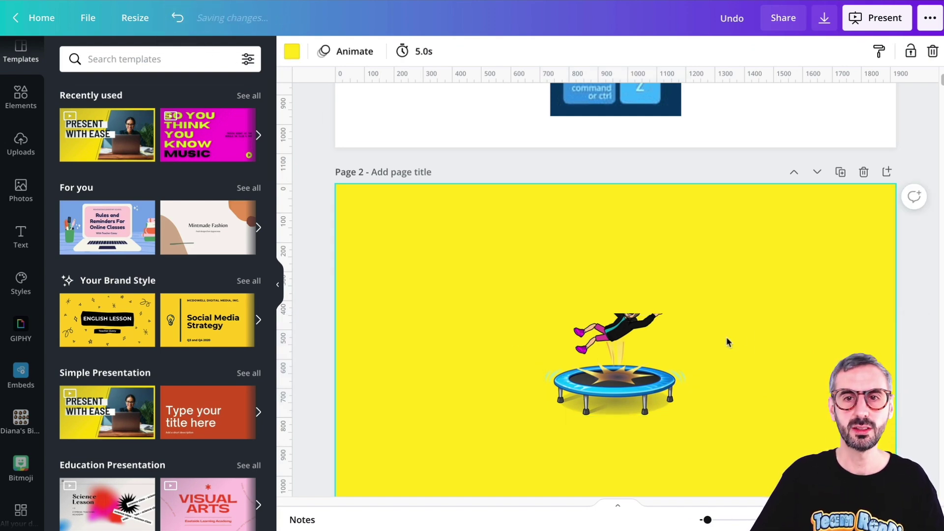
left_click(648, 357)
left_click(761, 332)
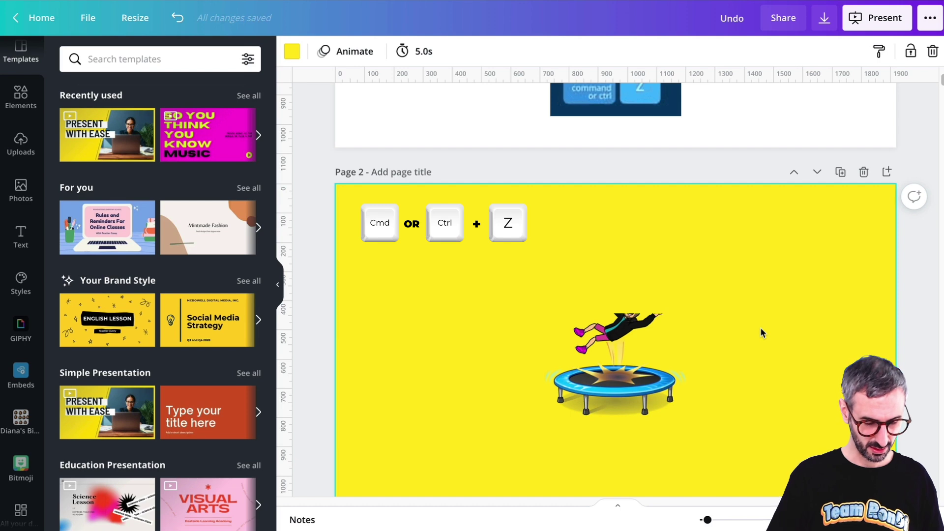
key("ctrl+z")
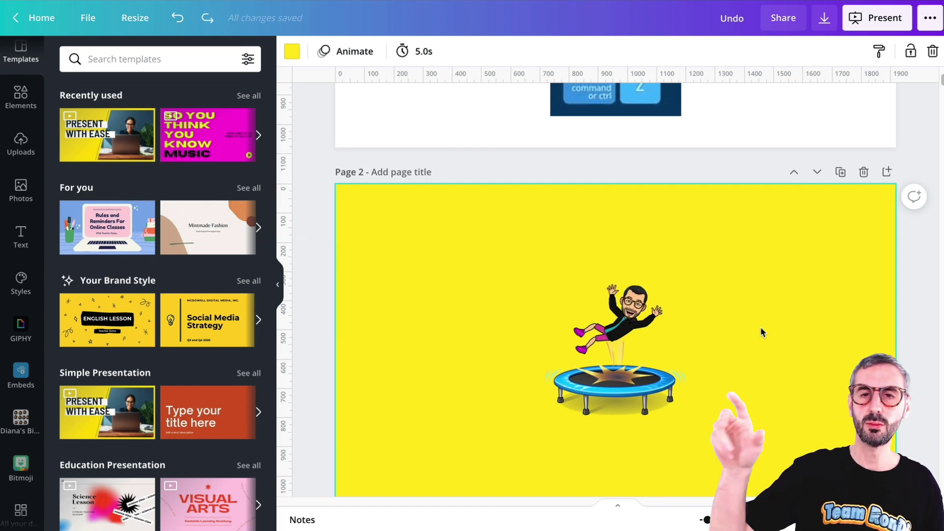
Crop the laptop image on page 4 from its upper right corner so the pointing hand and the character's hair are cut off
scroll(766, 332, "up", 2)
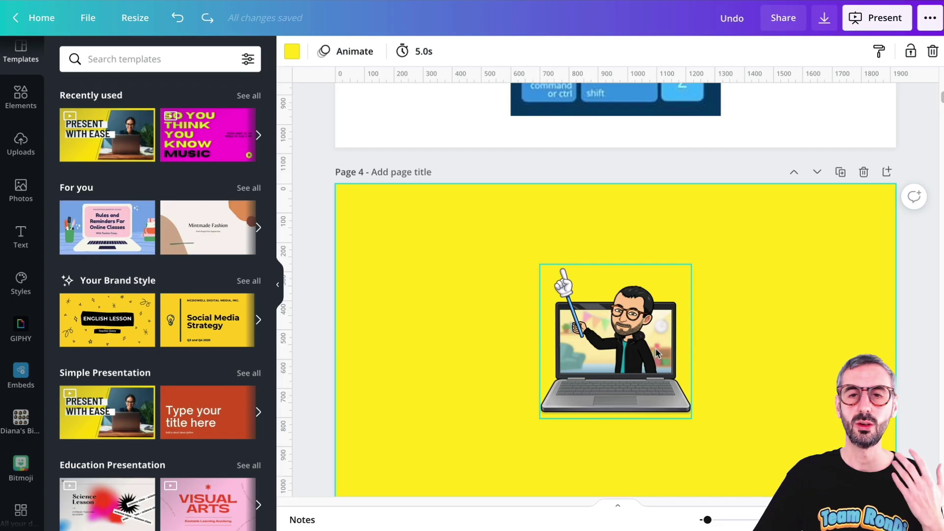
left_click(657, 353)
double_click(660, 274)
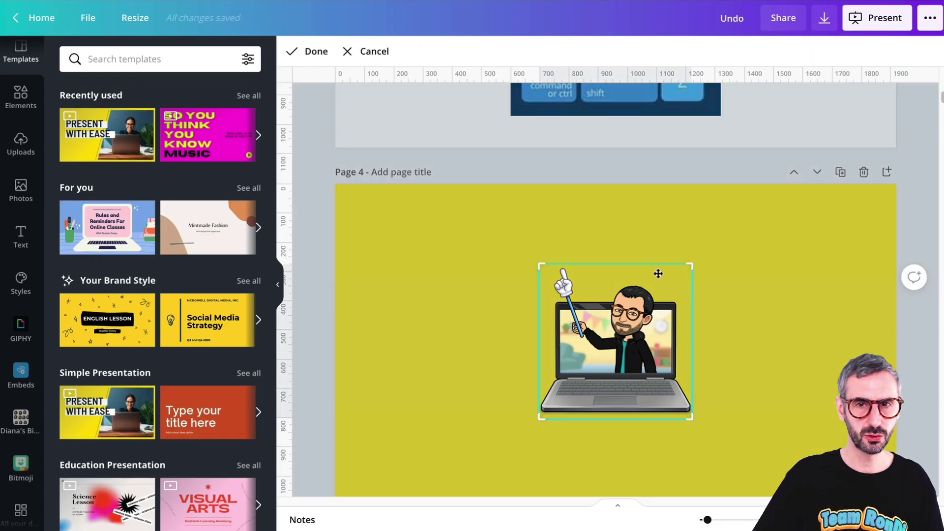
left_click_drag(688, 274, 685, 312)
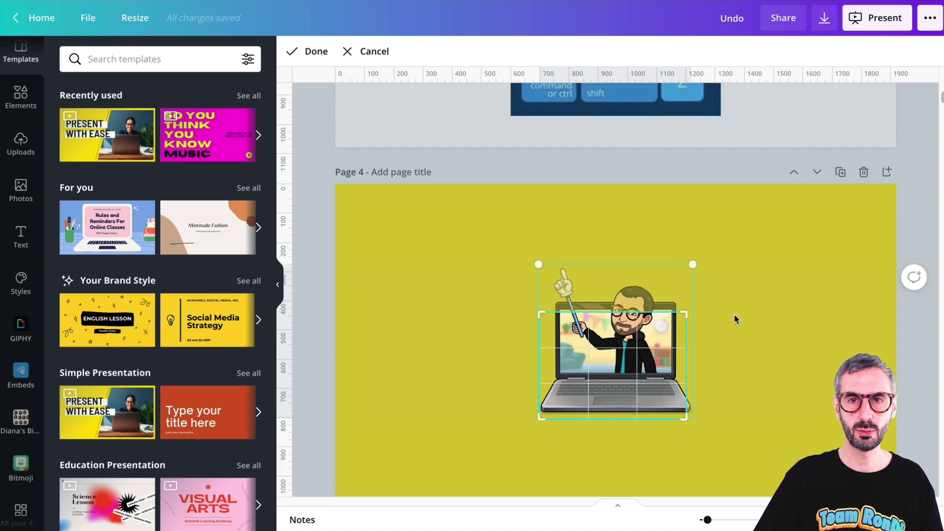
left_click(735, 320)
Move the cropped laptop image to the left on page 4 and rotate it counterclockwise to a tilted angle
left_click_drag(615, 364, 527, 364)
left_click(633, 402)
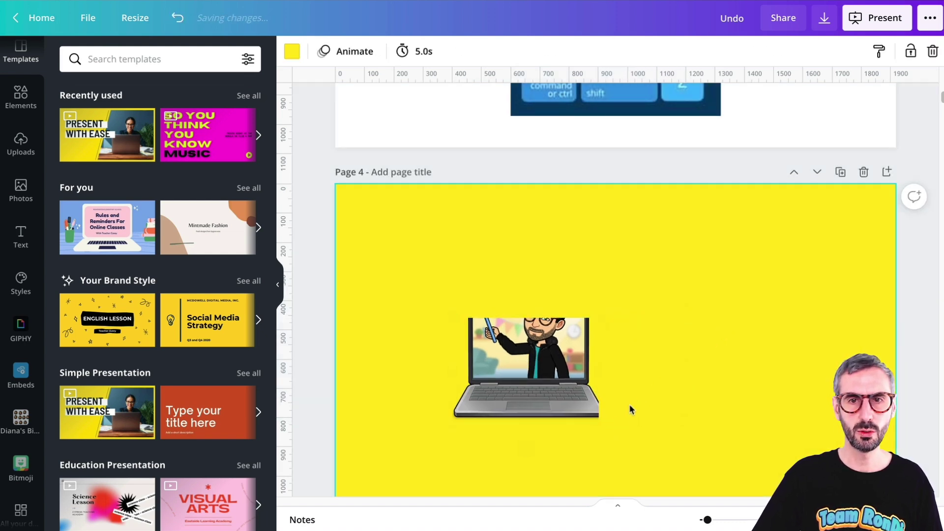
left_click(573, 412)
left_click_drag(524, 445, 582, 447)
left_click(617, 391)
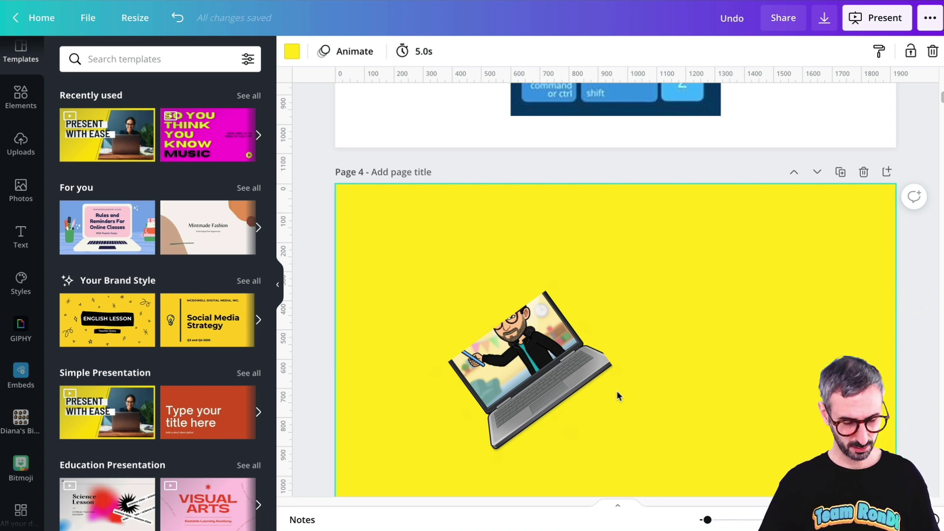
Undo the rotation, the move and the crop of the laptop image
key("ctrl+z")
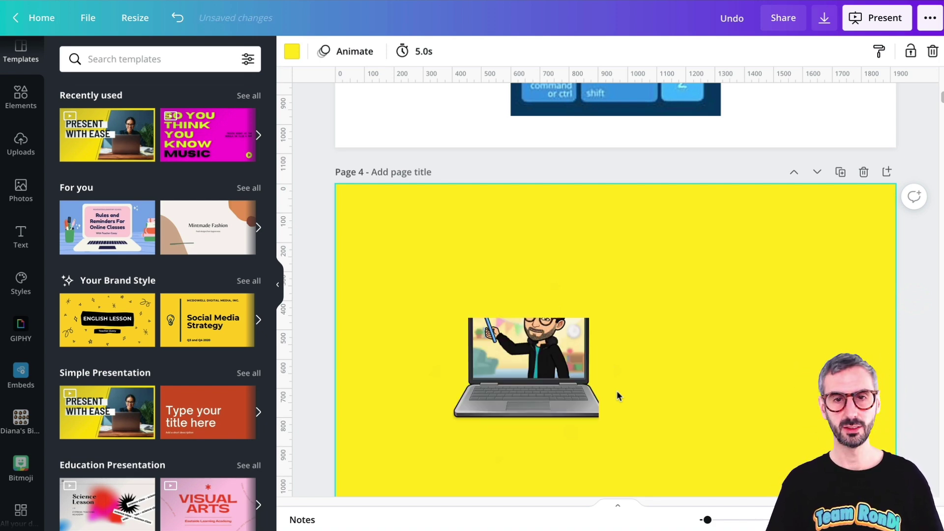
key("ctrl+z")
key("ctrl+z")
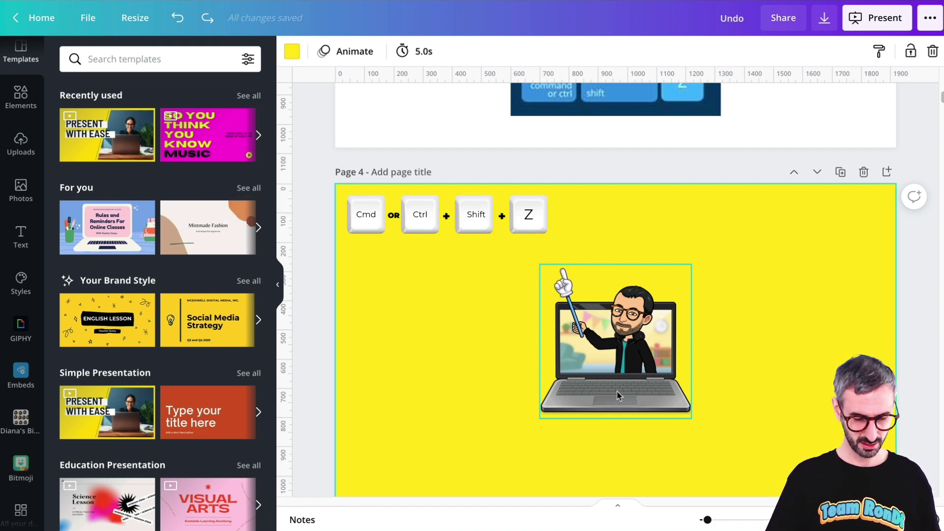
Redo the crop, the move and the rotation of the laptop image
key("ctrl+shift+z")
key("ctrl+shift+z")
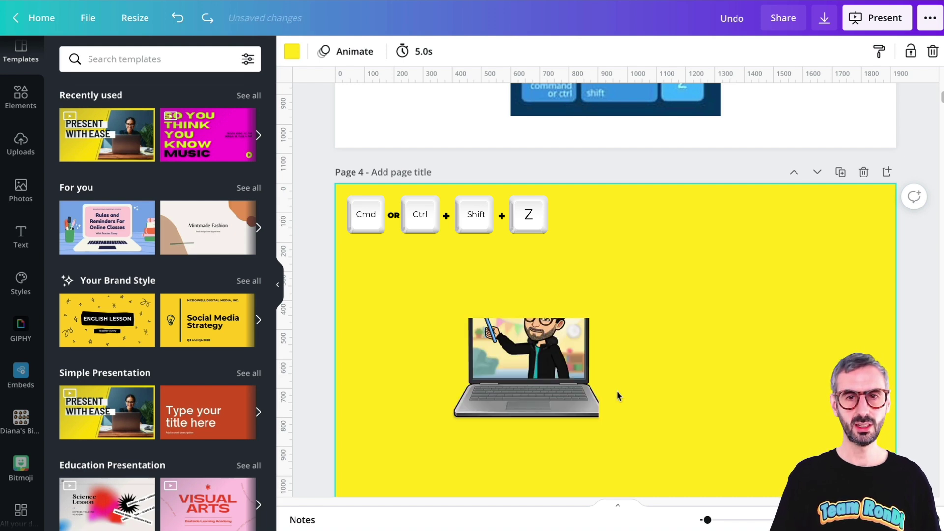
key("ctrl+shift+z")
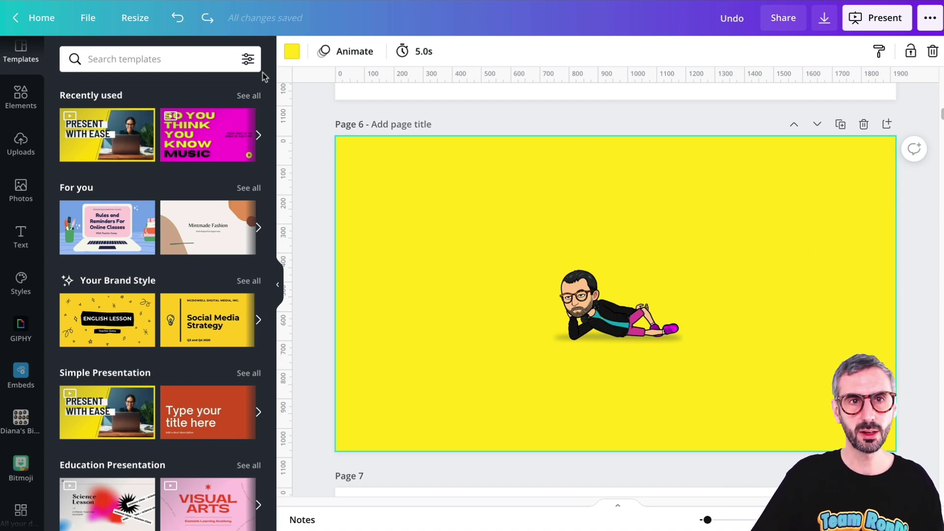
Check the display options for rulers and guides, and turn the rulers off and back on
left_click(97, 23)
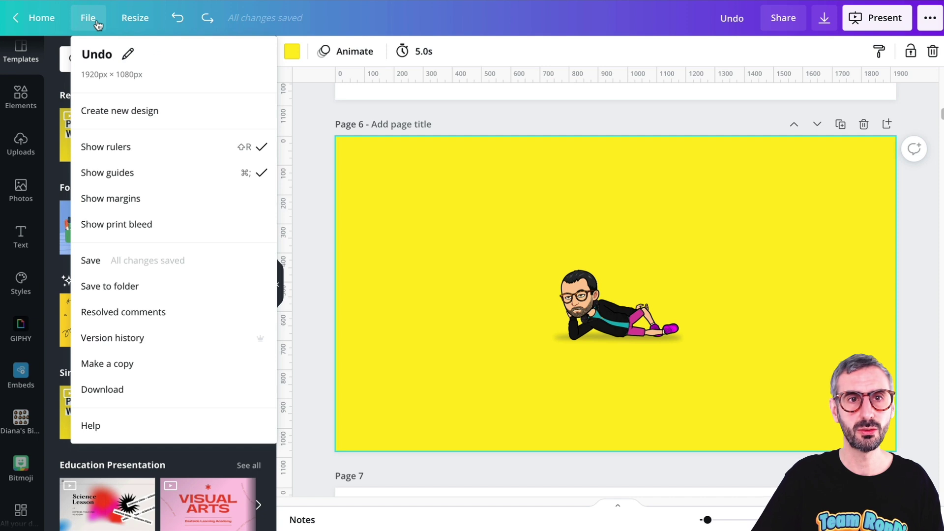
left_click(378, 320)
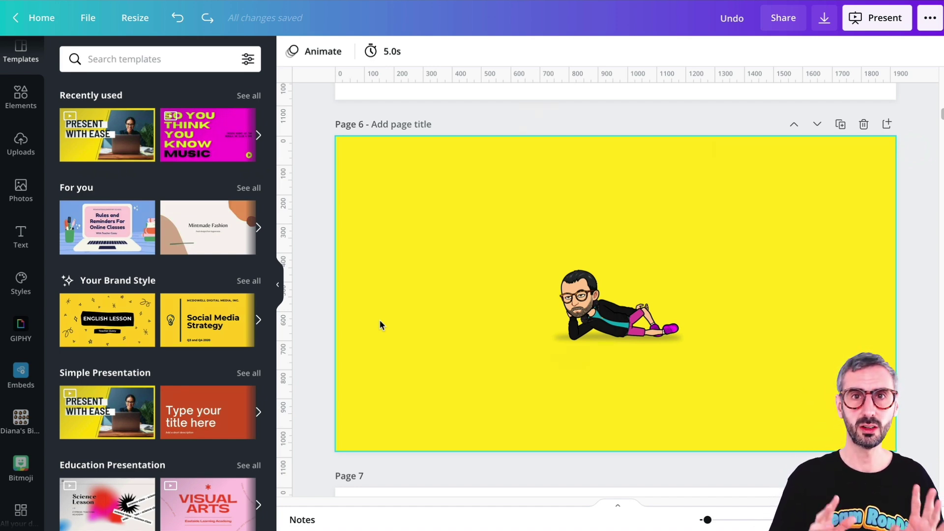
key("shift+r")
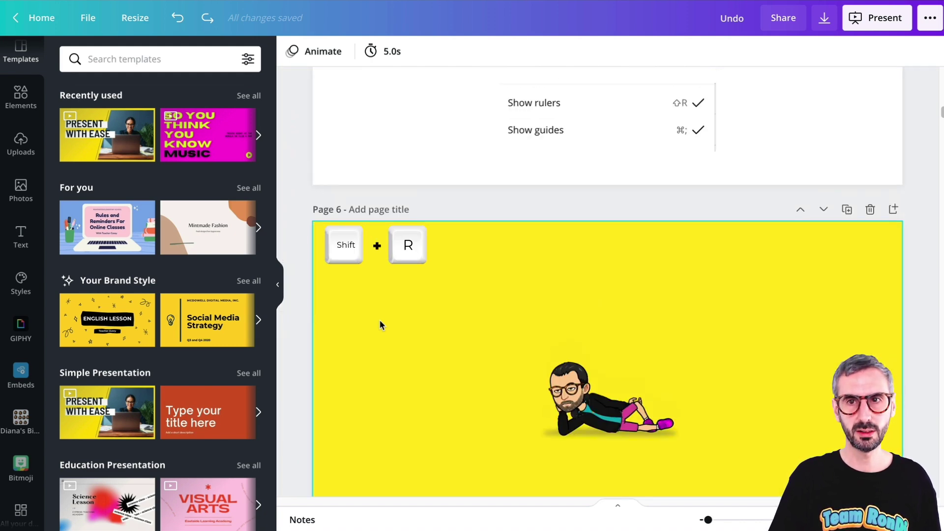
key("shift+r")
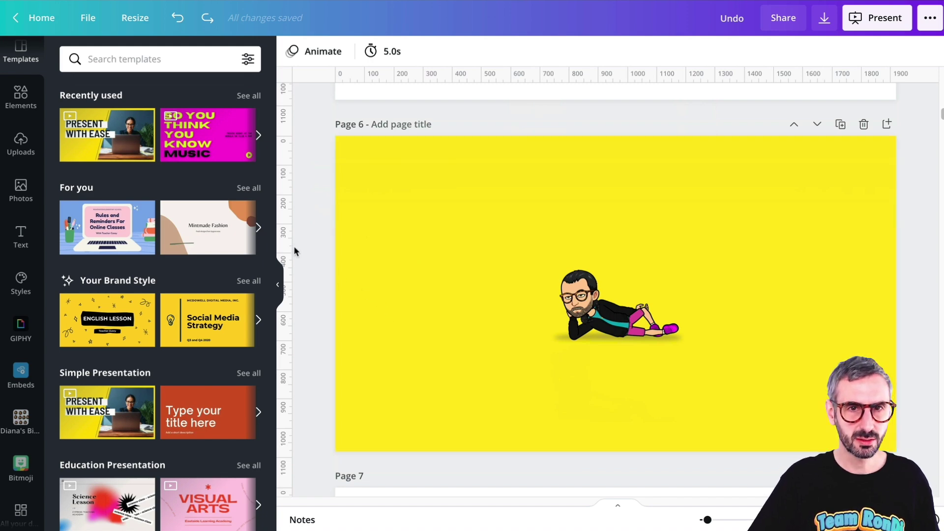
Frame the reclining character on page 6 with two horizontal and two vertical guides at its edges
left_click_drag(537, 77, 587, 339)
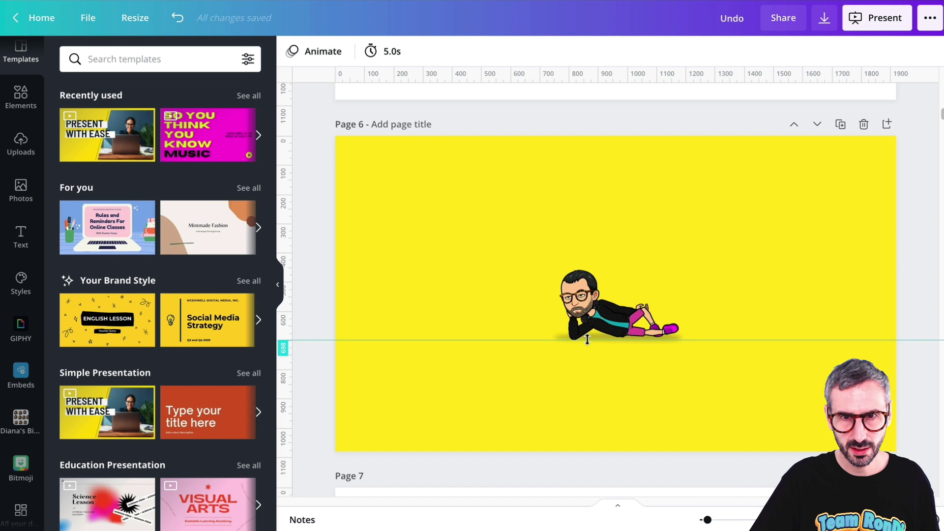
left_click_drag(617, 75, 628, 268)
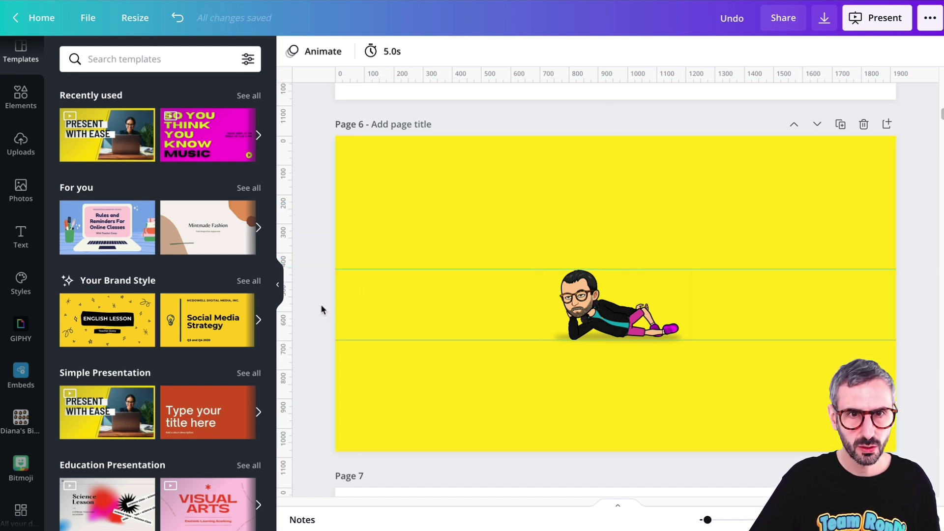
left_click_drag(326, 347, 560, 350)
left_click_drag(295, 342, 679, 365)
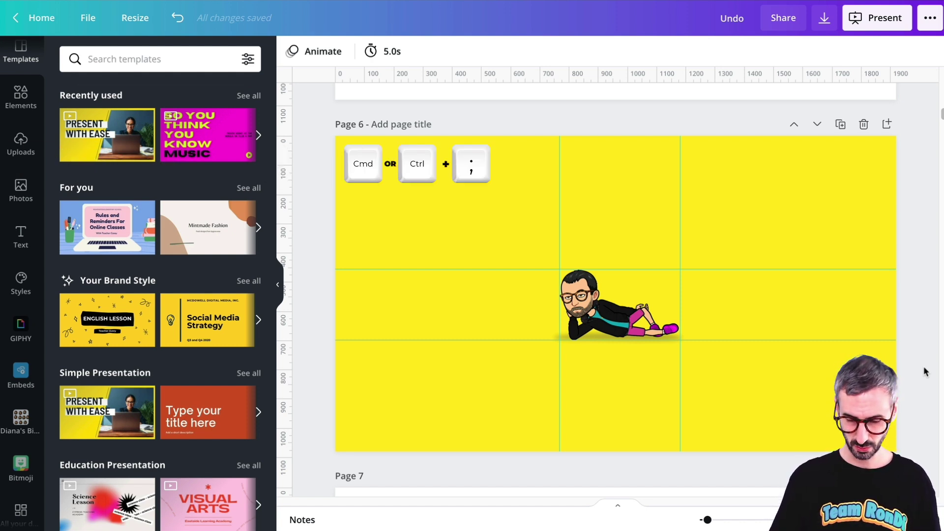
Toggle the visibility of the guides several times and leave them hidden
key("ctrl+semicolon")
key("ctrl+semicolon")
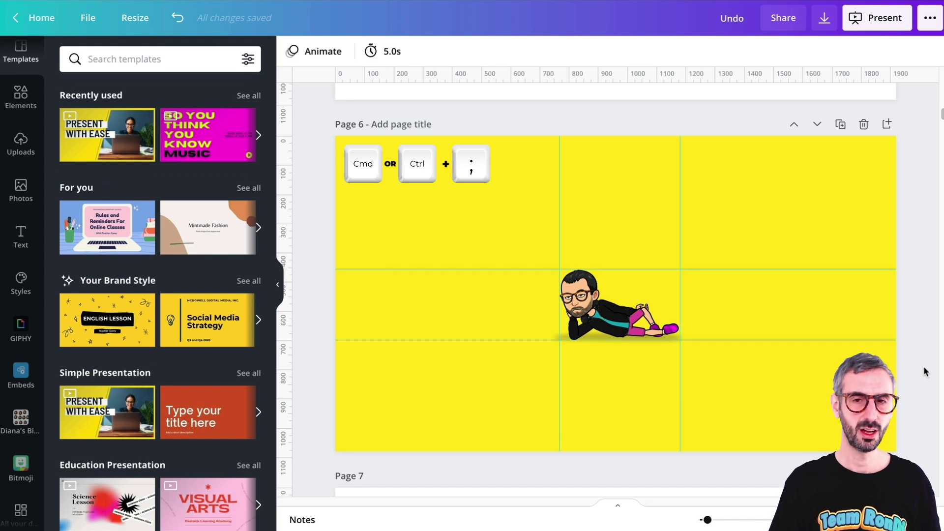
key("ctrl+semicolon")
key("ctrl+semicolon")
key("ctrl+semicolon")
key("ctrl+semicolon")
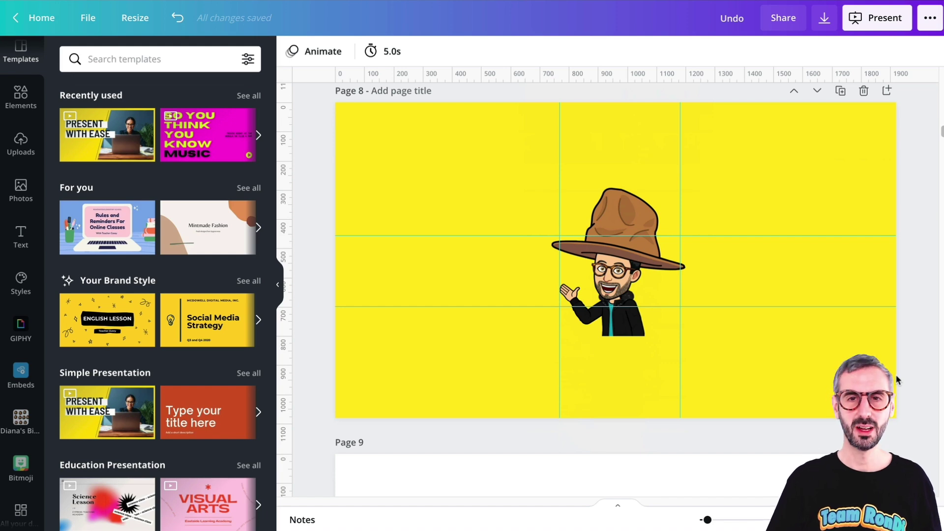
key("ctrl+z")
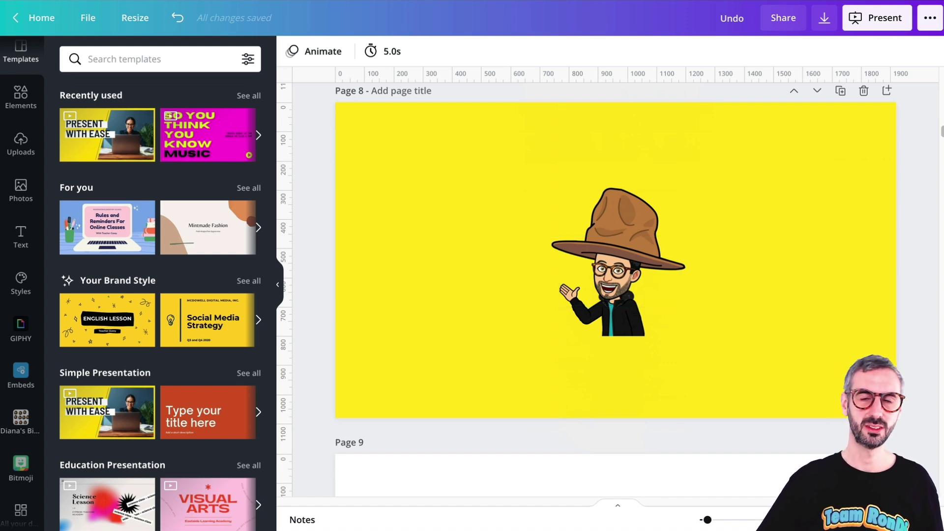
Zoom in on the character with the large hat on page 8 and back out, twice
scroll(829, 199, "down", 1)
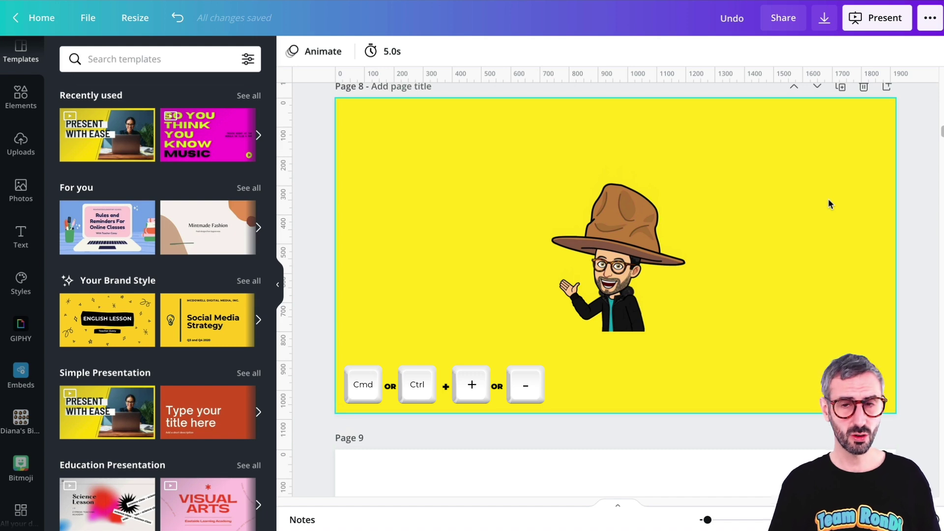
key("ctrl+plus")
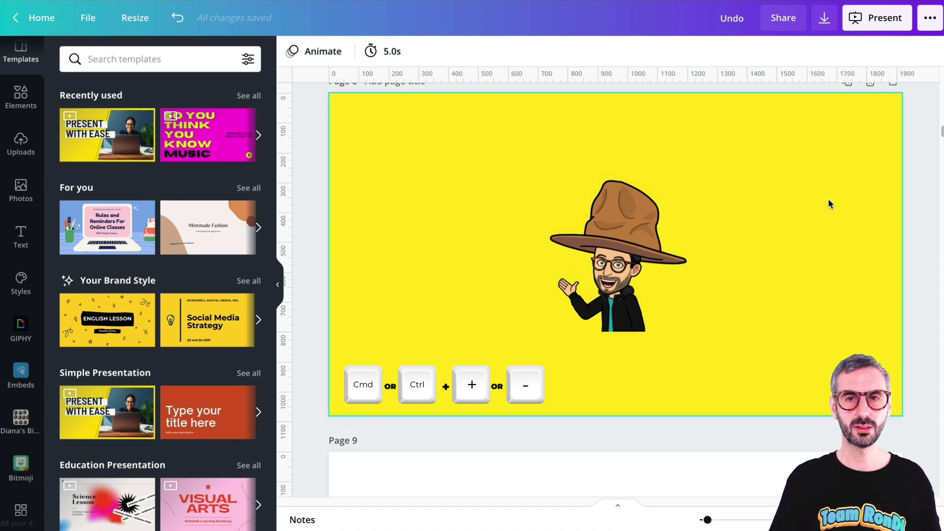
key("ctrl+plus")
key("ctrl+plus")
key("ctrl+plus")
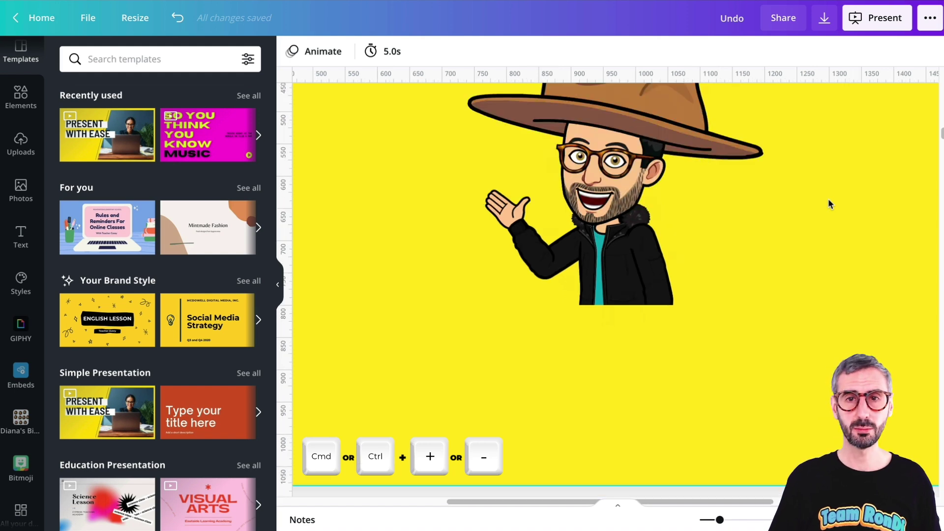
key("ctrl+minus")
key("ctrl+minus")
key("ctrl+minus")
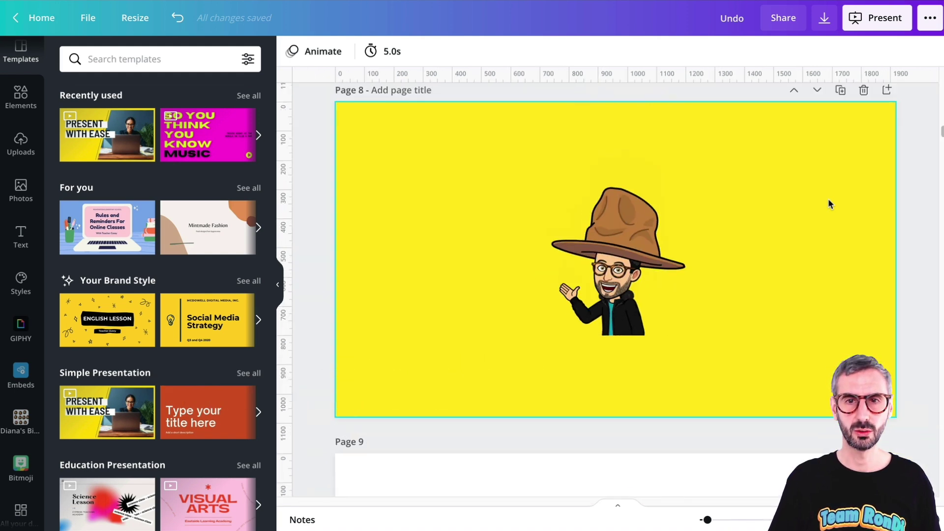
key("ctrl+plus")
key("ctrl+plus")
key("ctrl+plus")
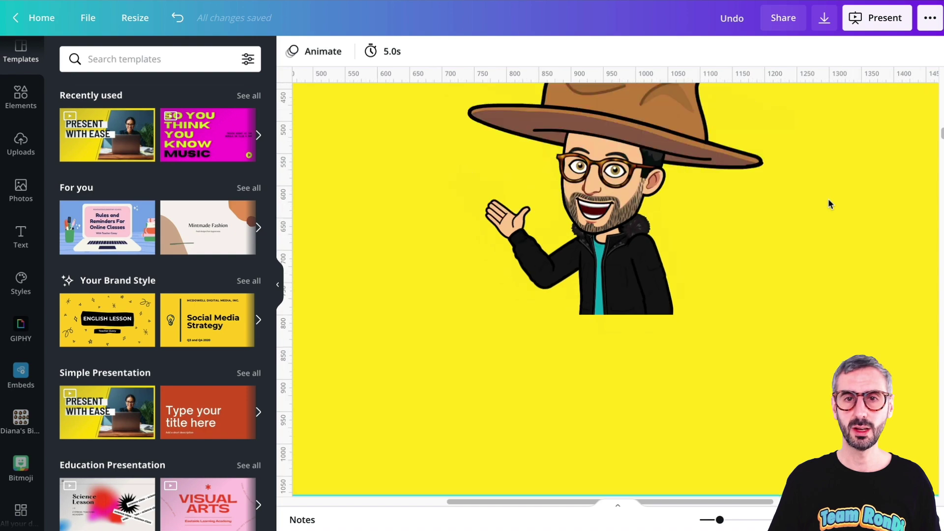
key("ctrl+minus")
key("ctrl+minus")
key("ctrl+minus")
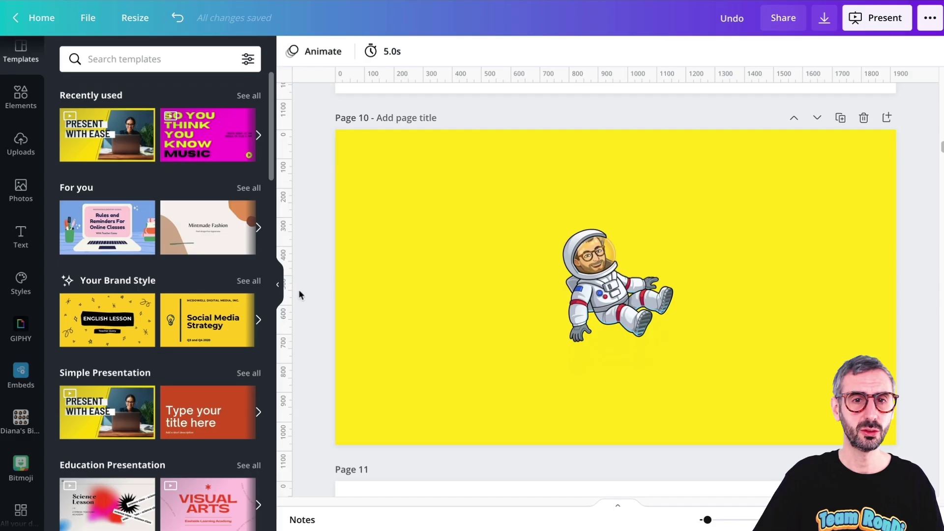
Collapse the templates sidebar to give the canvas more room on page 10
left_click(280, 283)
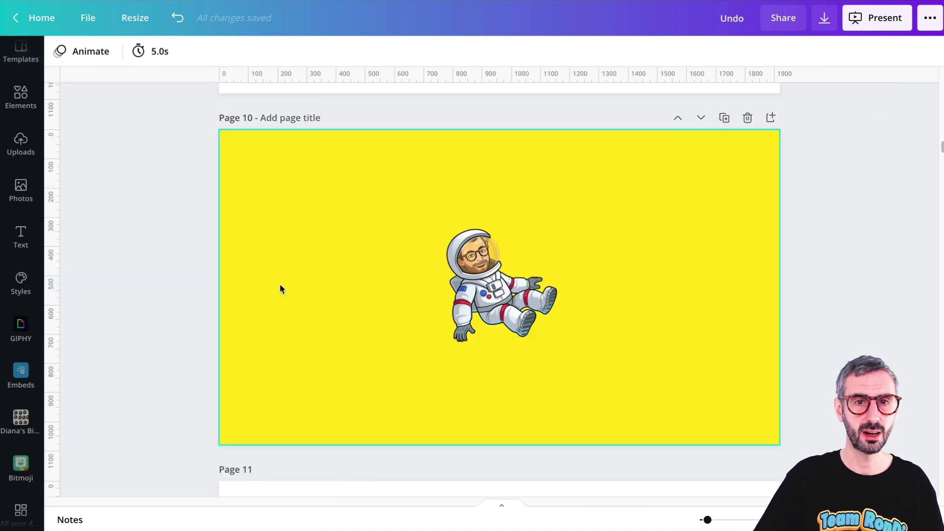
Toggle the templates sidebar hidden and shown several times on page 10, leaving it expanded
left_click(47, 294)
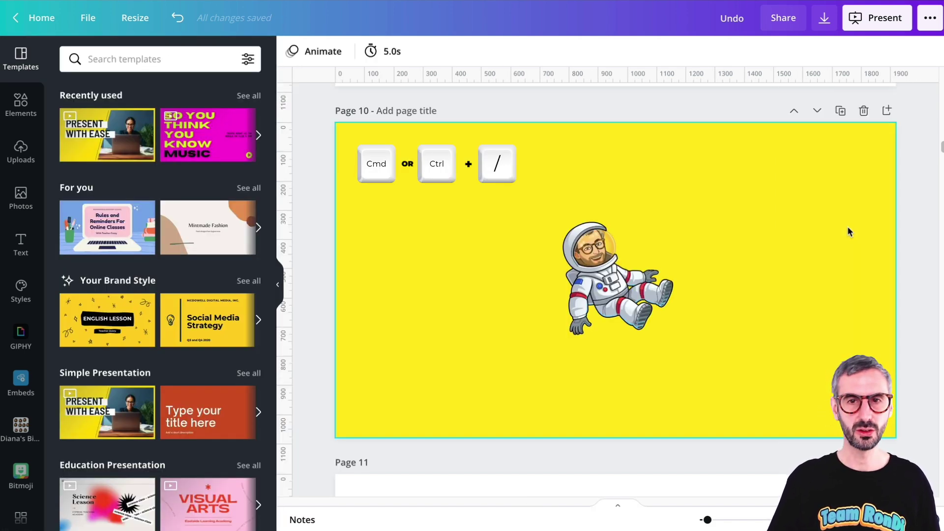
key("ctrl+slash")
key("ctrl+slash")
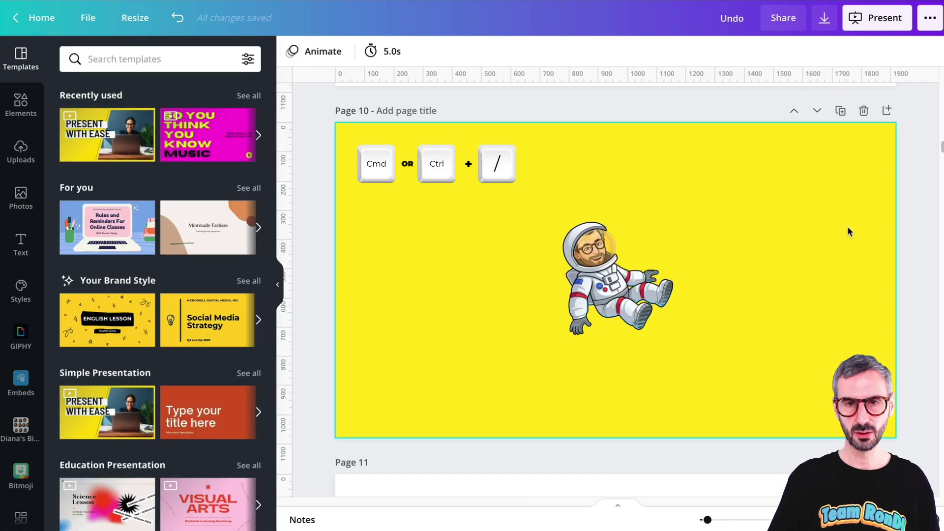
key("ctrl+slash")
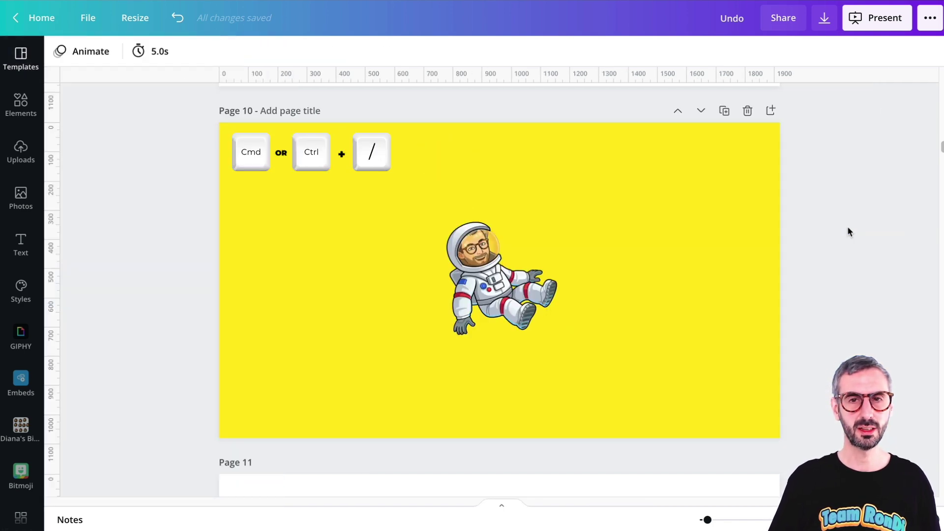
key("ctrl+slash")
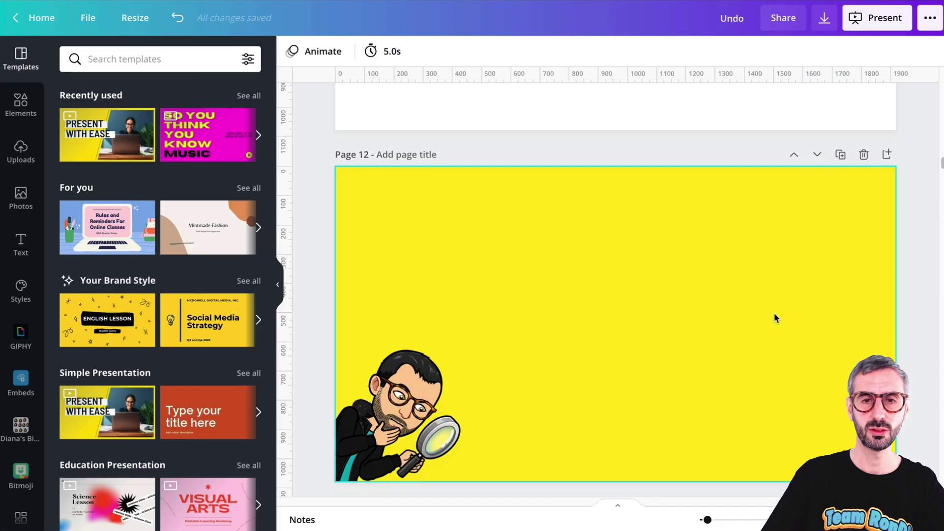
Preview the thumbnail view from page 12, browse back through the earlier page thumbnails, and return to the scrolling view
scroll(758, 275, "down", 1)
scroll(760, 272, "up", 1)
scroll(769, 182, "down", 1)
scroll(771, 187, "up", 1)
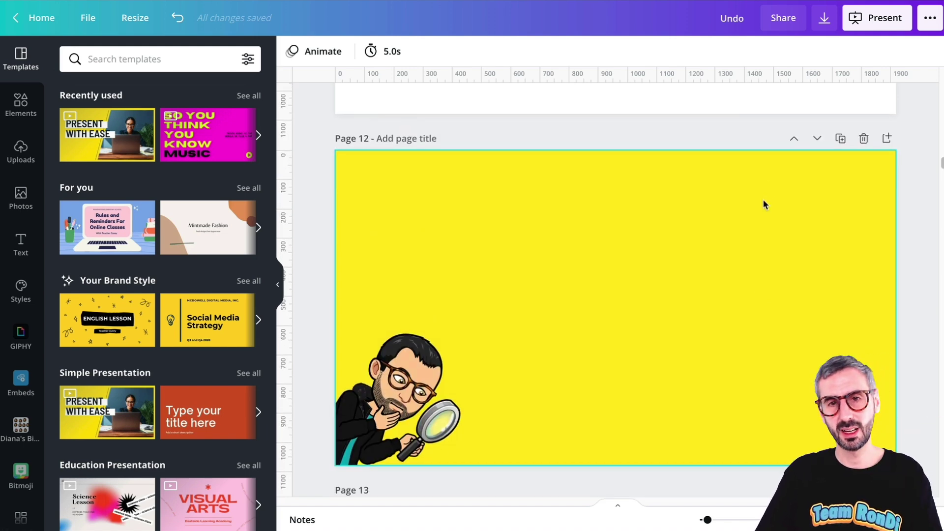
scroll(761, 221, "down", 1)
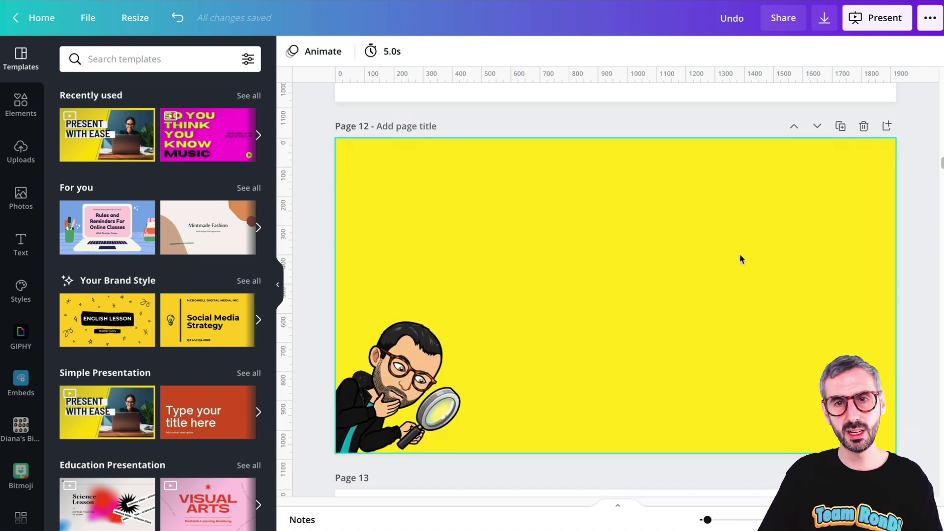
left_click(620, 510)
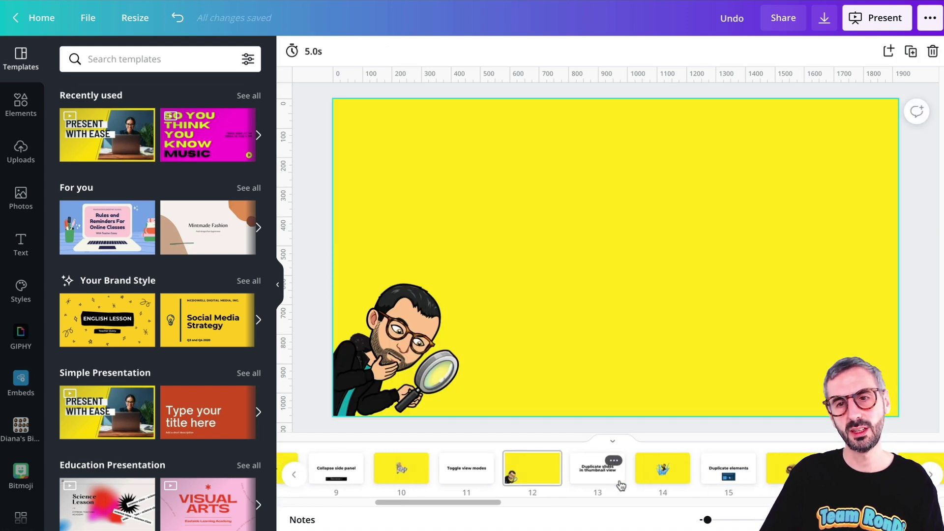
scroll(620, 485, "left", 3)
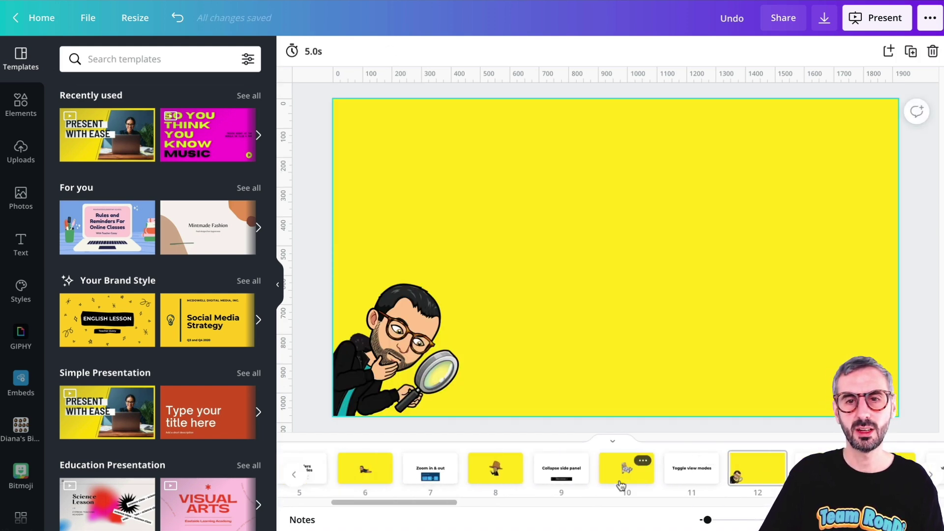
left_click(595, 439)
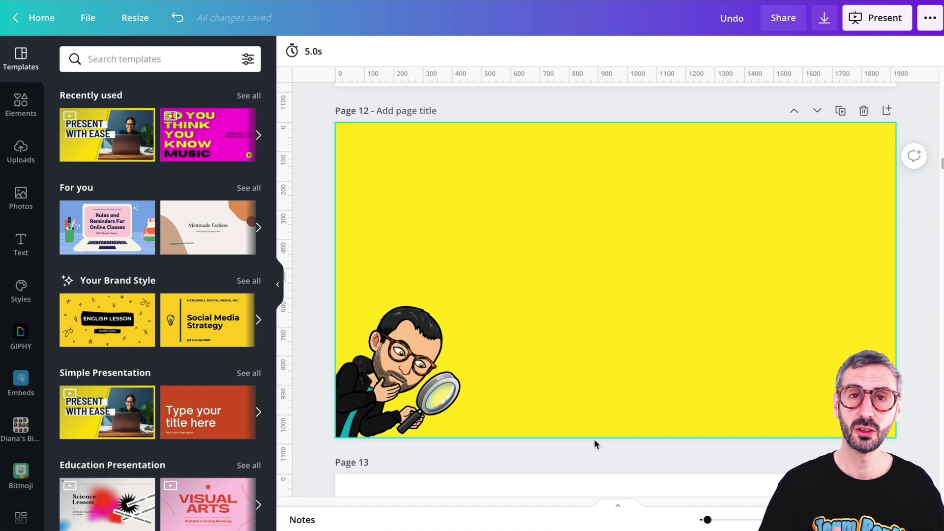
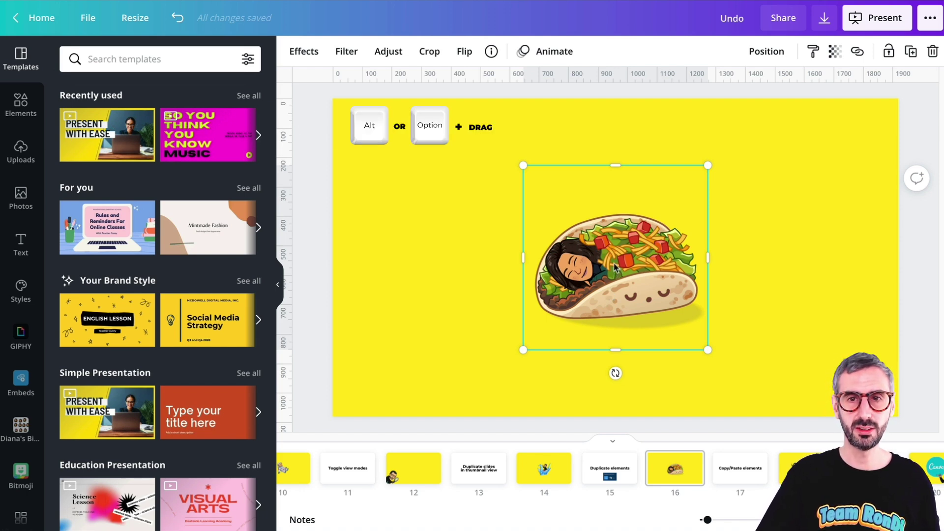
Place one copy of the taco on each side of the original on page 16, and undo both copies
left_click_drag(614, 268, 774, 257)
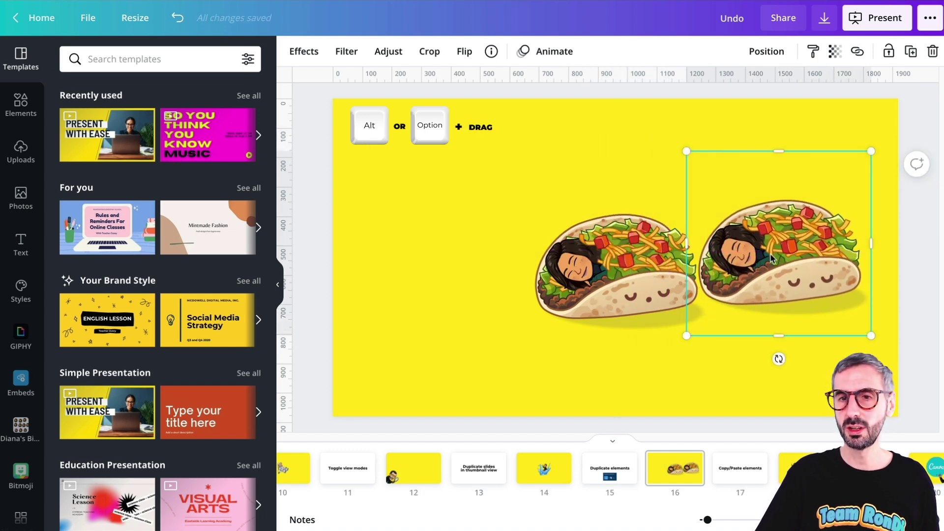
left_click_drag(611, 261, 421, 239)
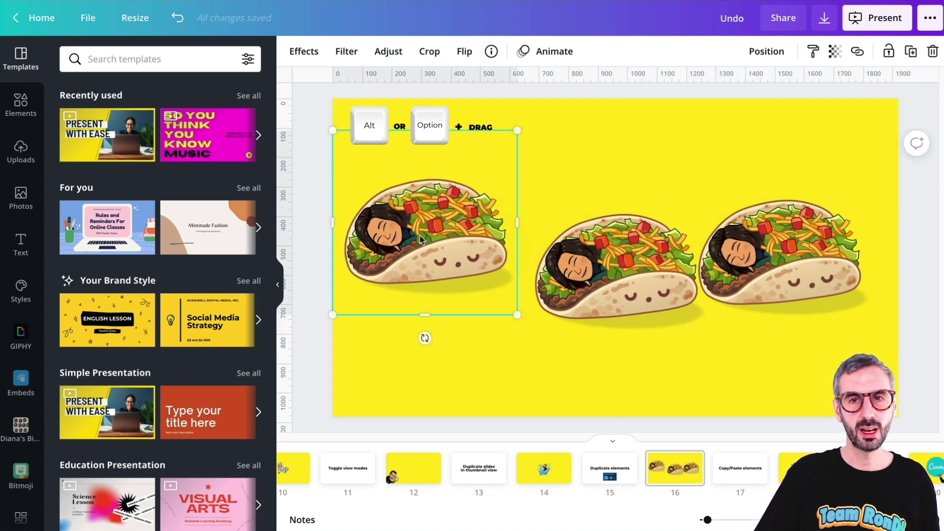
key("ctrl+z")
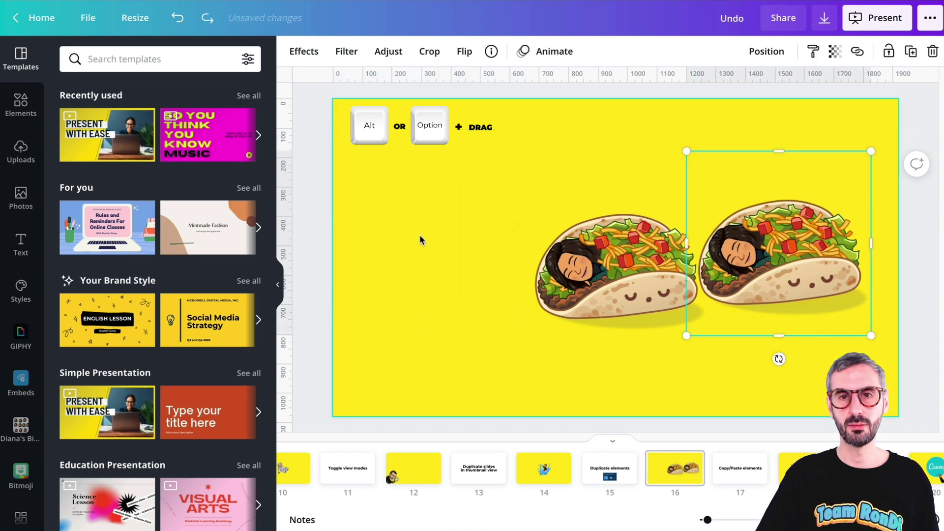
key("ctrl+z")
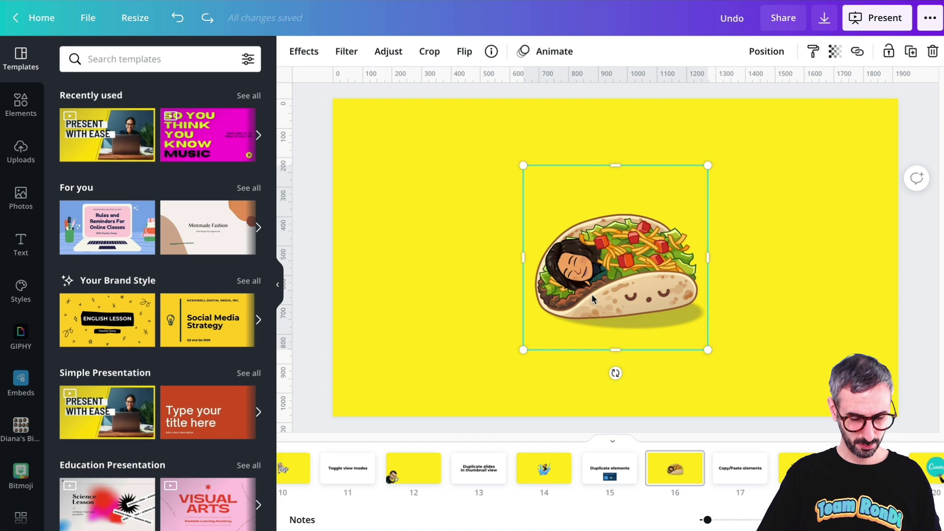
Copy and paste the taco on page 16, and delete the pasted copy
key("ctrl+c")
key("ctrl+v")
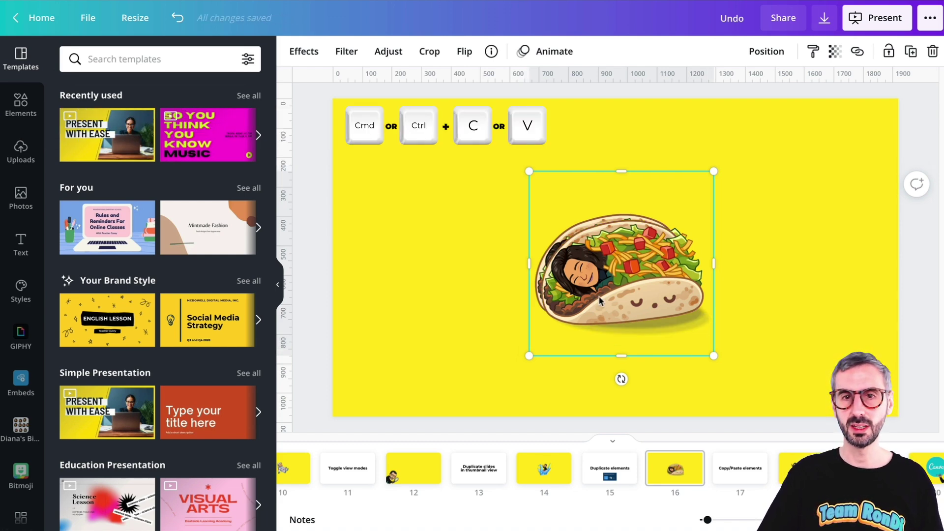
left_click_drag(679, 289, 656, 261)
key("Delete")
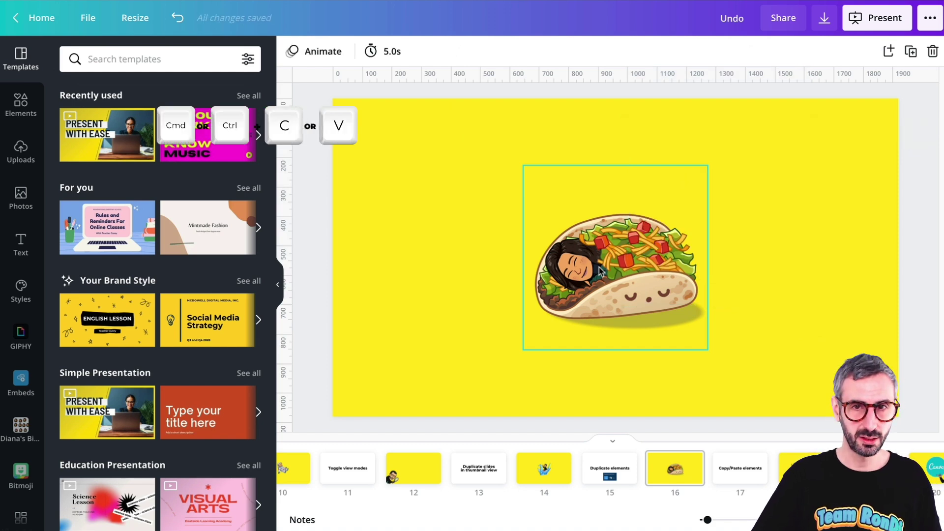
Duplicate the taco on page 16 nine times in quick succession to build an overlapping stack
left_click(600, 271)
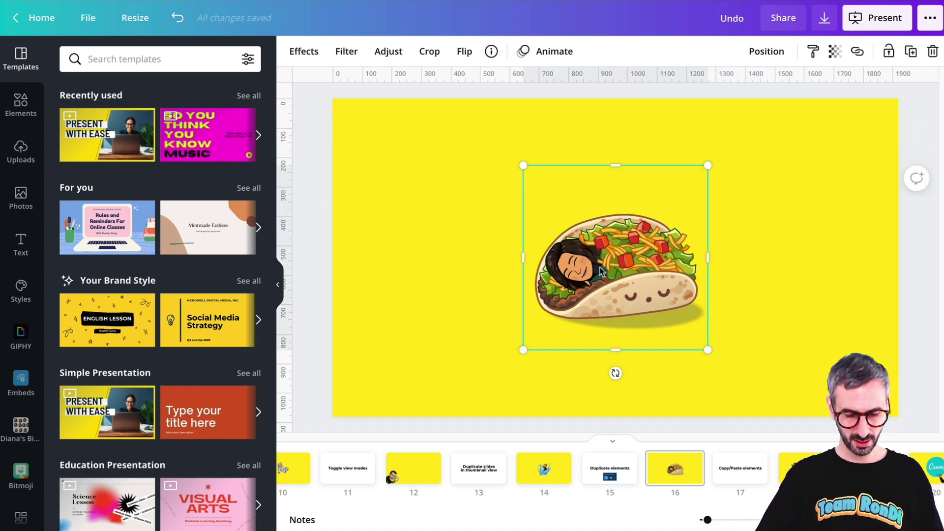
key("ctrl+d")
key("ctrl+d")
key("ctrl+d")
key("ctrl+d")
key("ctrl+d")
key("ctrl+d")
key("ctrl+d")
key("ctrl+d")
key("ctrl+d")
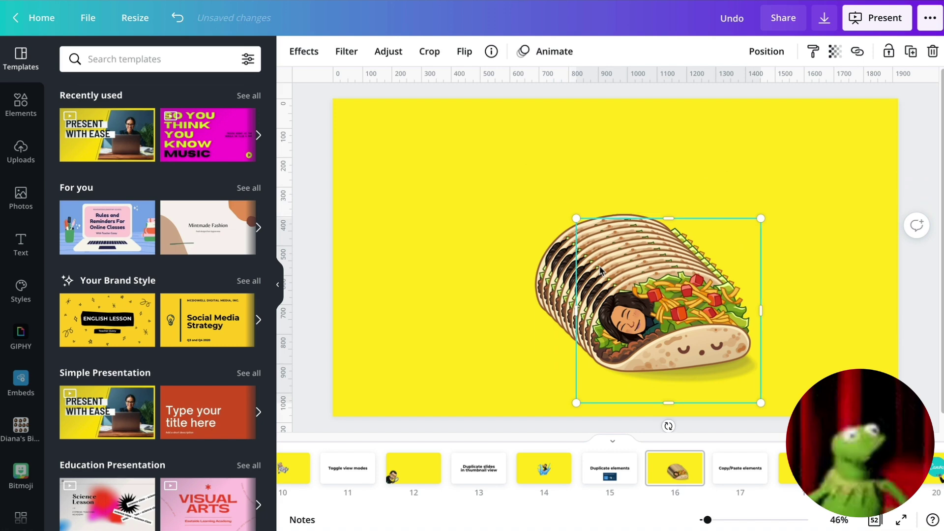
Delete all the stacked tacos together, and paste a single taco back at the centre of page 16
left_click_drag(822, 393, 638, 278)
key("Delete")
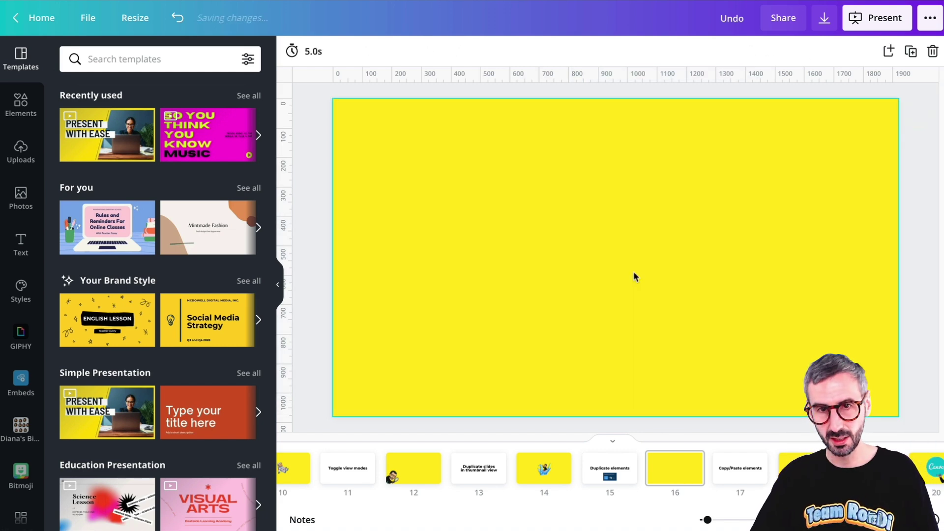
key("ctrl+v")
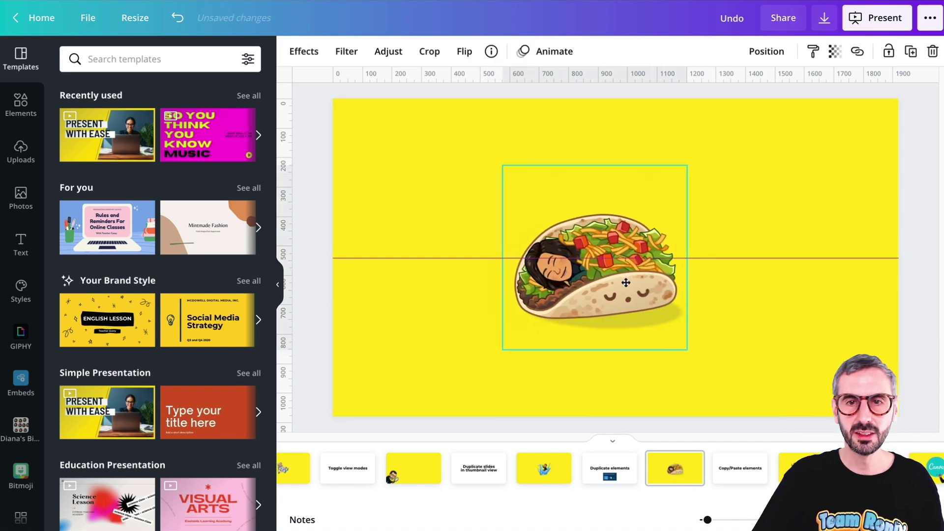
left_click_drag(635, 282, 641, 283)
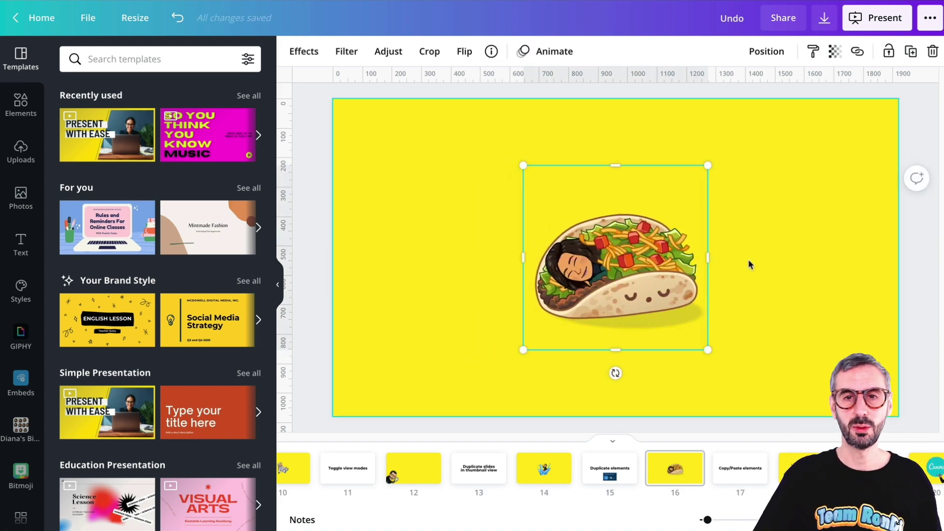
Copy and paste the taco, move the copy to the right of the original, and delete it
left_click(748, 264)
left_click(630, 267)
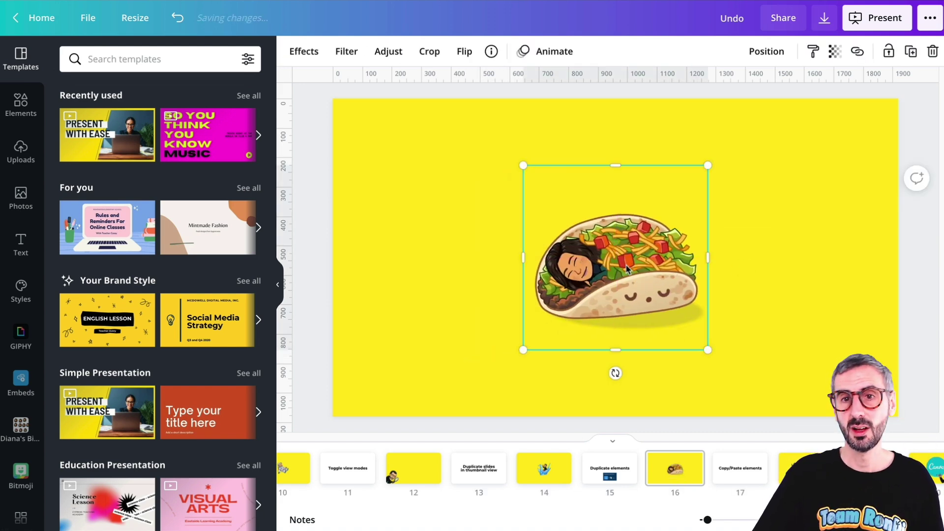
right_click(629, 271)
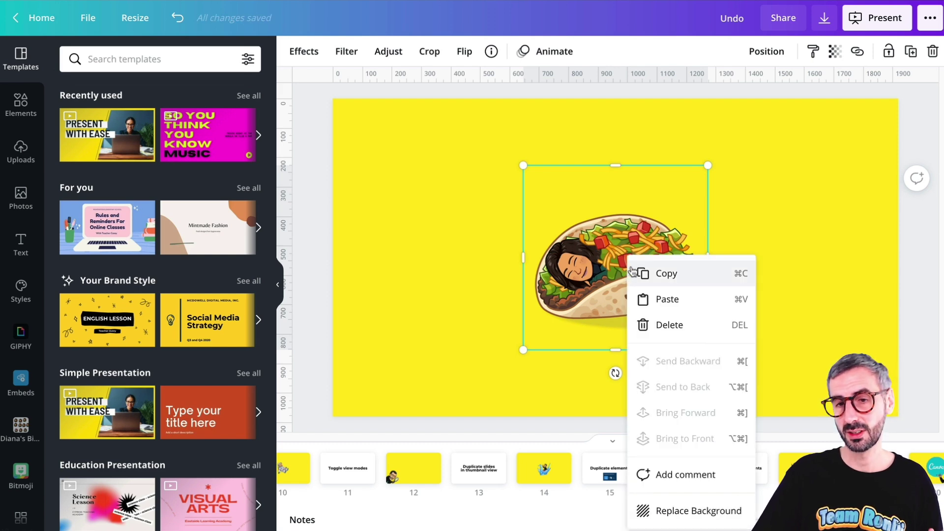
left_click(664, 273)
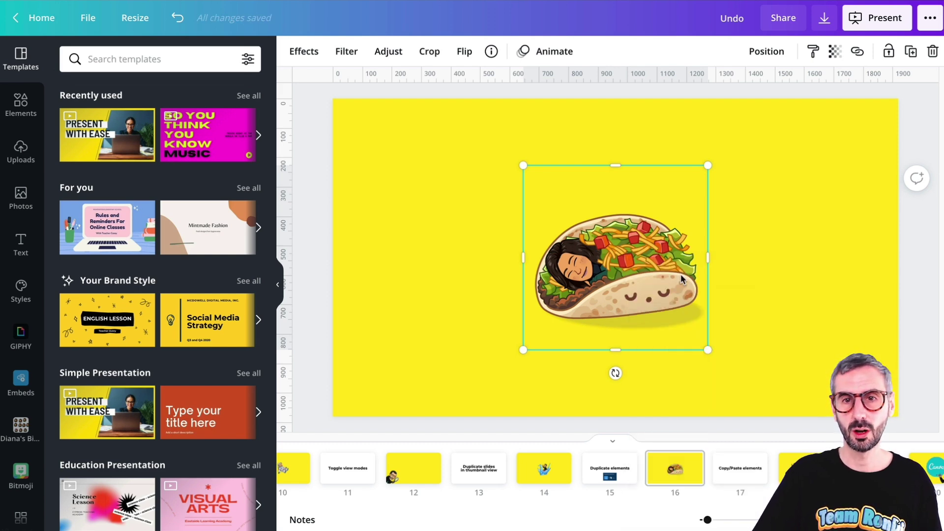
right_click(744, 280)
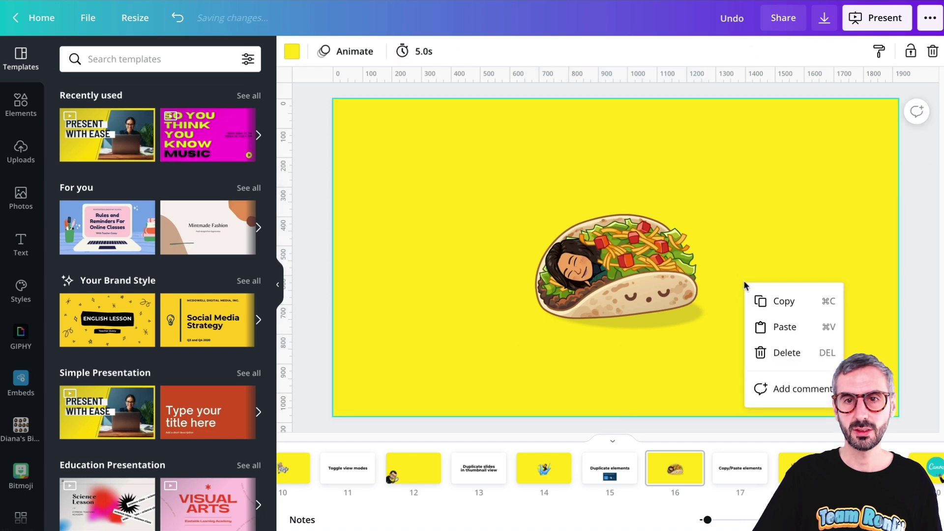
left_click(785, 331)
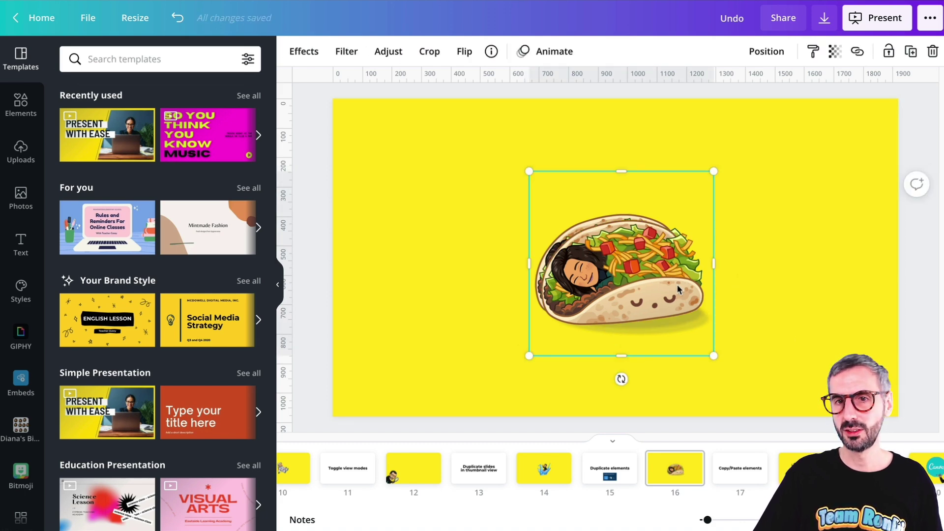
left_click_drag(652, 288, 747, 282)
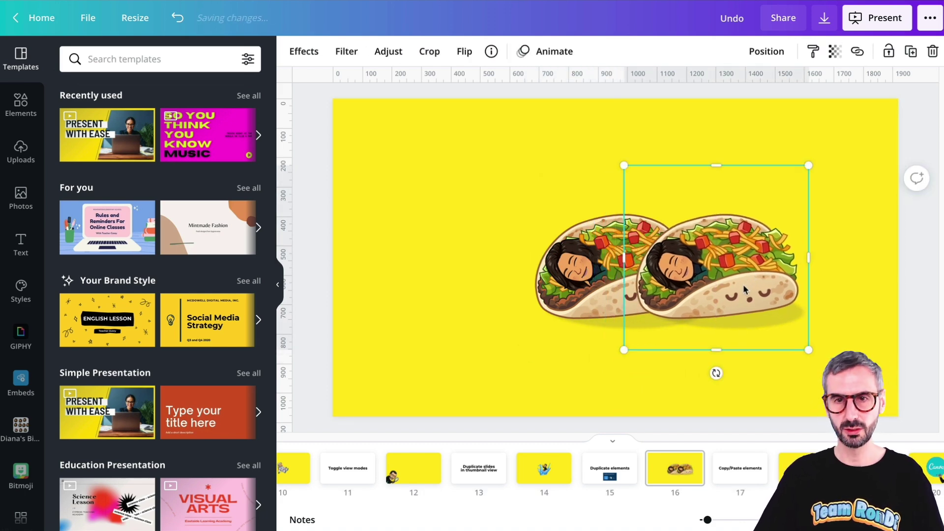
key("Delete")
Duplicate the taco around page 16, placing copies left of, above and to the lower left of the original
left_click(645, 232)
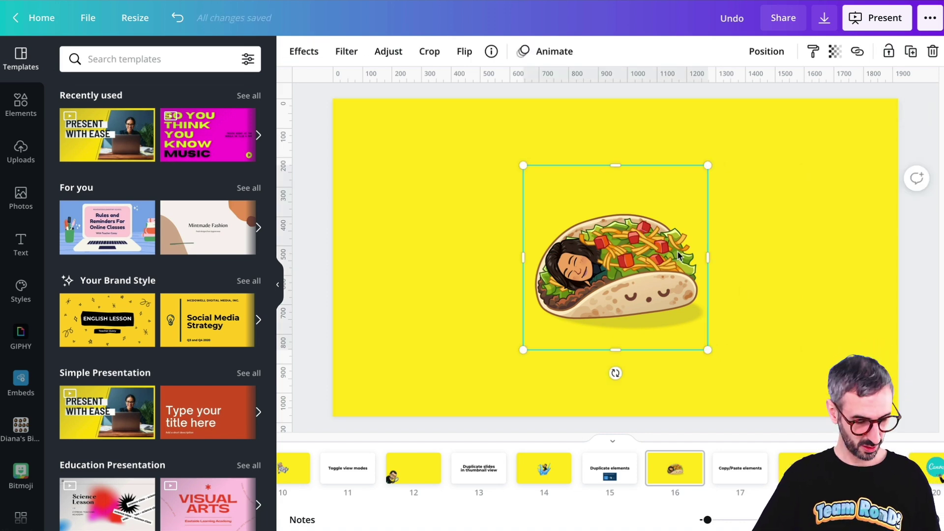
left_click_drag(679, 255, 529, 256)
left_click(675, 344)
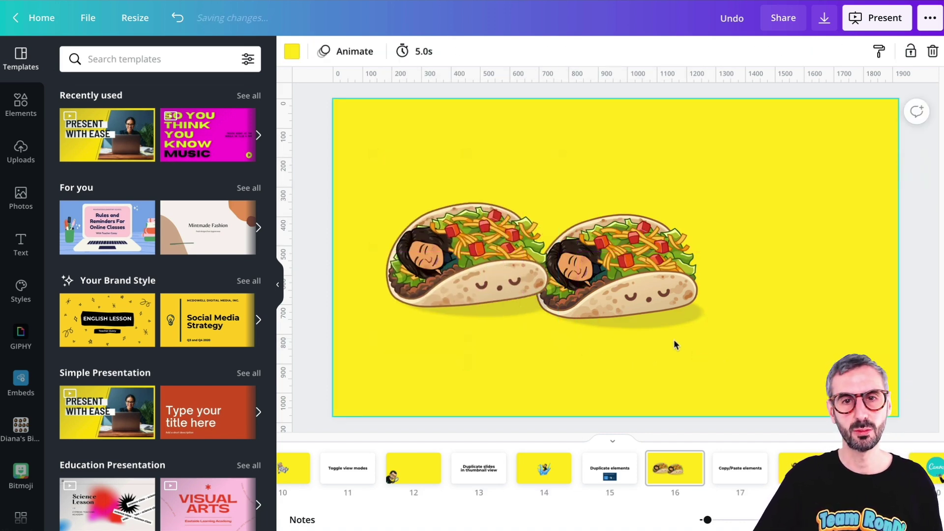
left_click_drag(467, 253, 566, 153)
left_click_drag(681, 219, 486, 316)
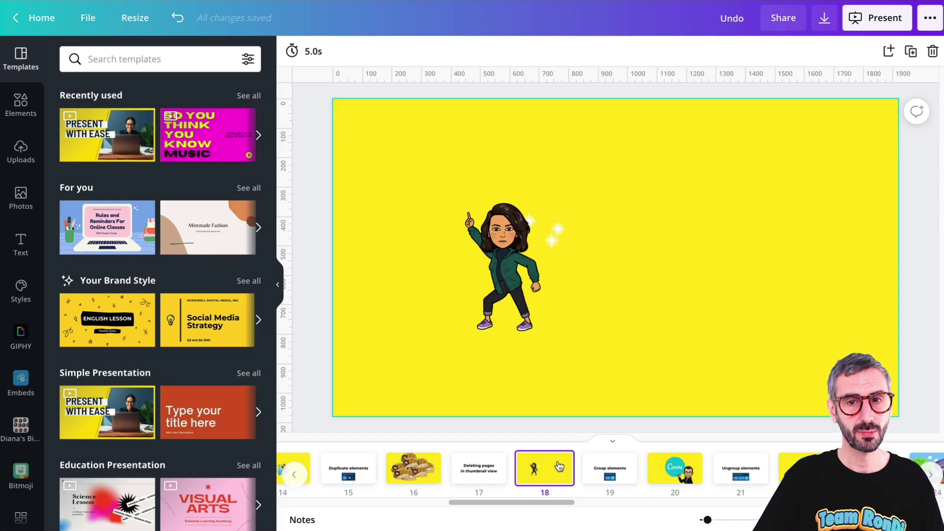
Select pages 17 and 18 together in the thumbnail strip and delete both of them
left_click(477, 472)
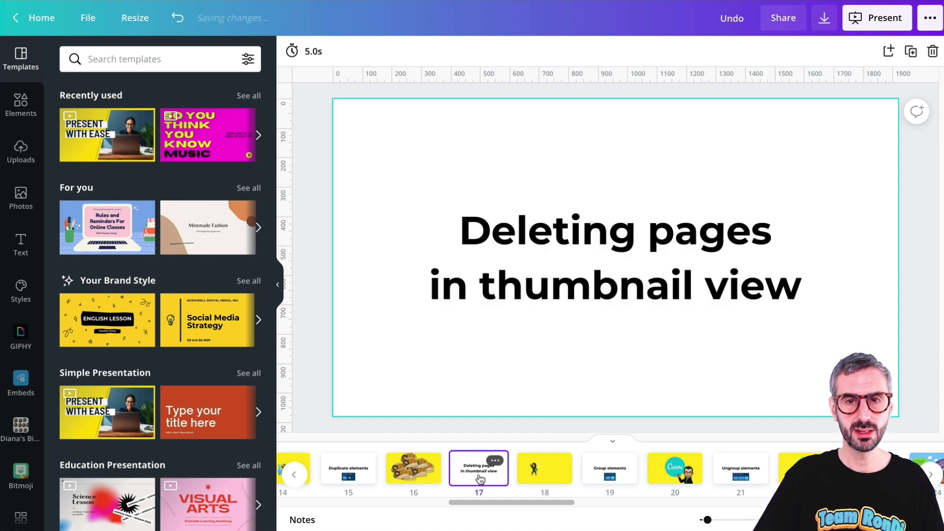
left_click(542, 484)
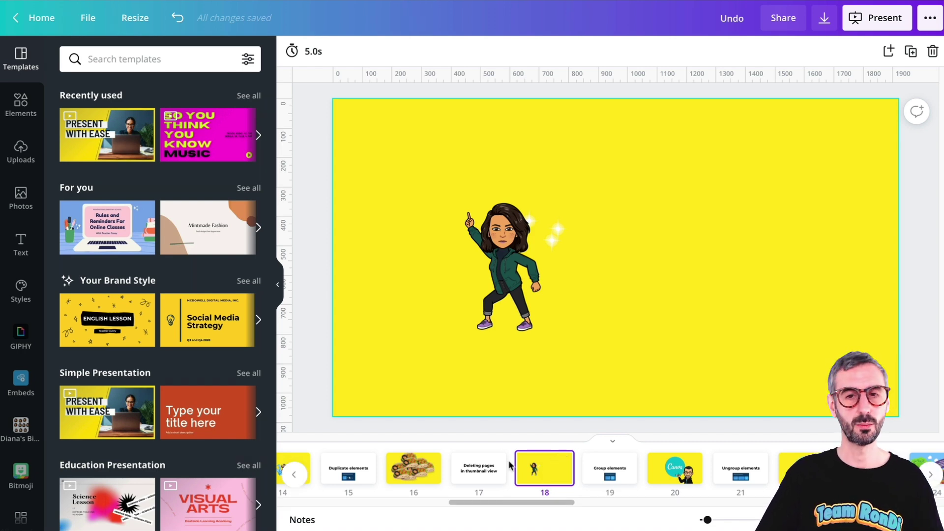
mouse_move(486, 487)
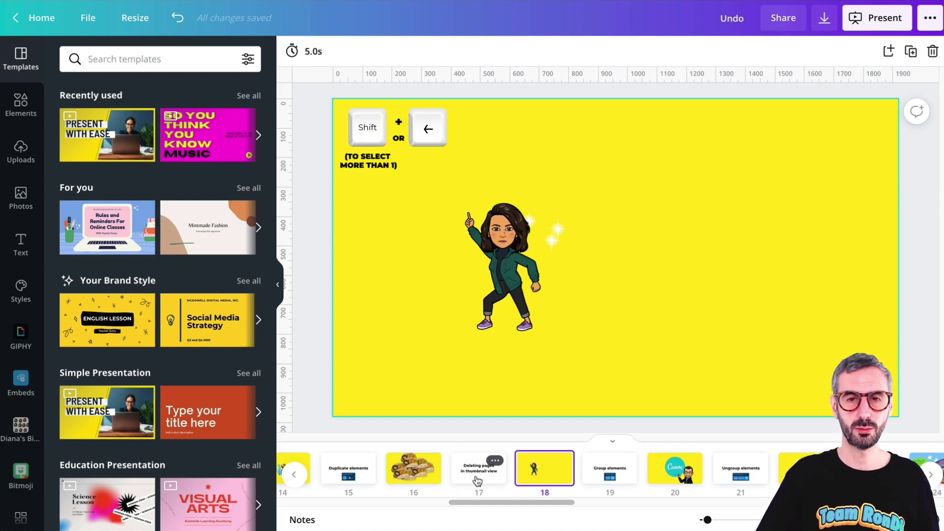
left_click(484, 427)
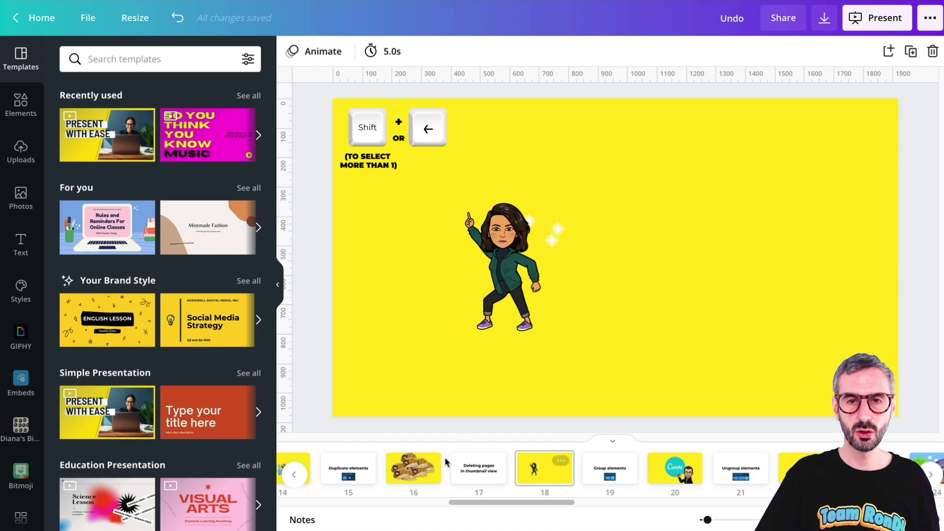
left_click(484, 476)
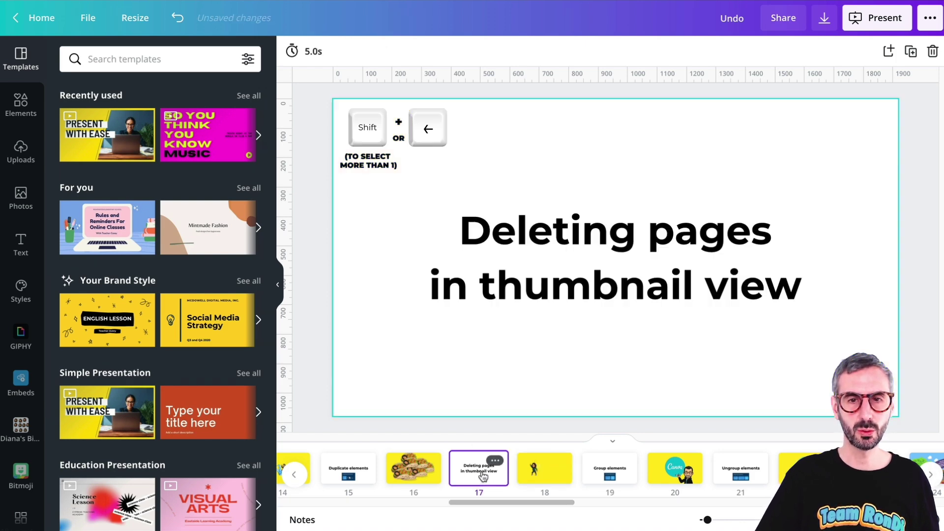
left_click(546, 478, "shift")
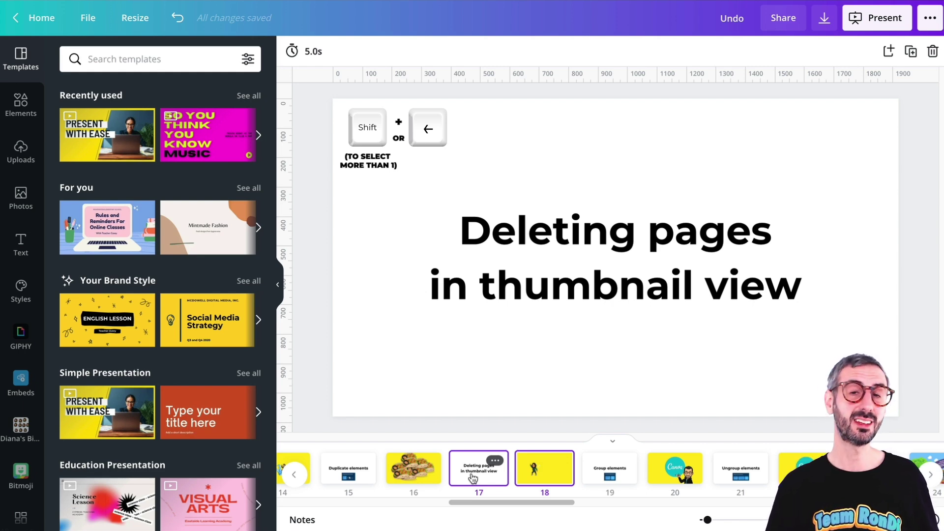
key("Delete")
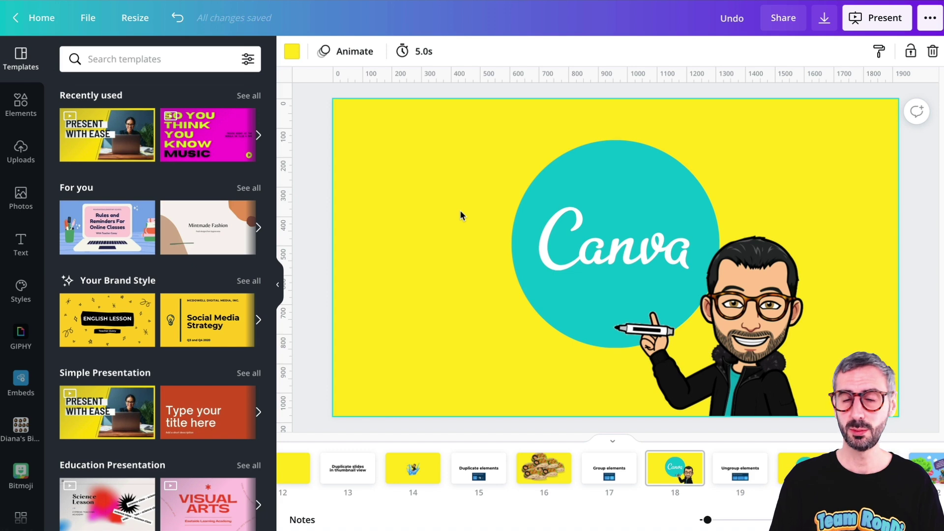
Group the turquoise Canva circle and the cartoon man holding a marker on page 18
left_click(700, 245)
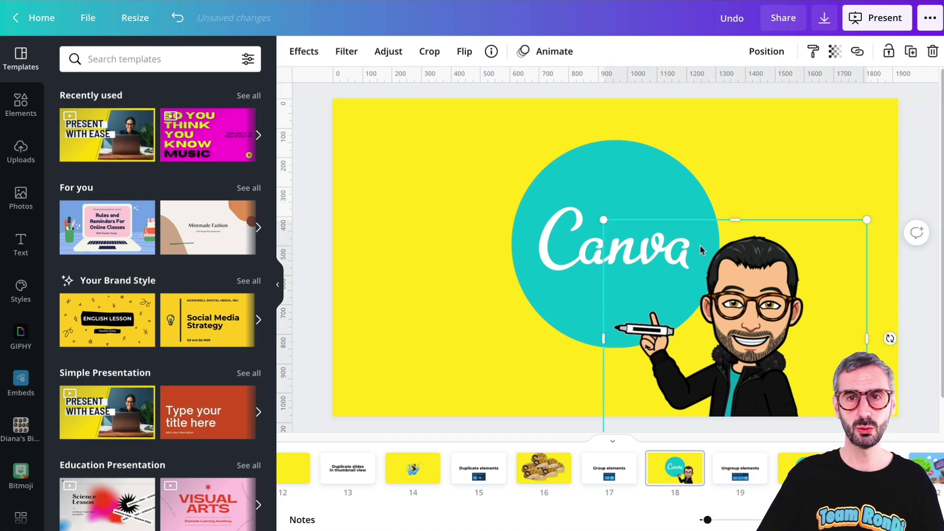
left_click(672, 197)
left_click(637, 211)
left_click(594, 178)
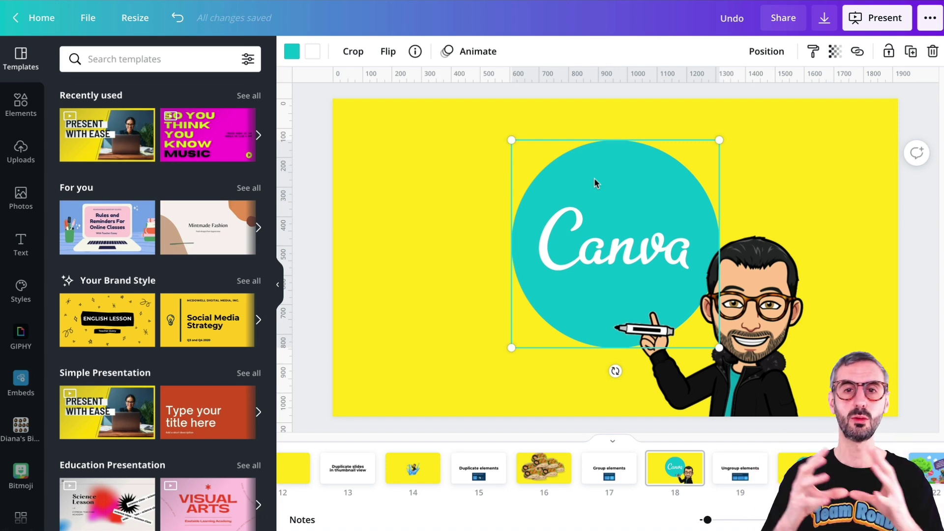
mouse_move(777, 382)
left_mouse_down()
mouse_move(836, 347)
mouse_move(775, 379)
left_mouse_up()
left_click(371, 246)
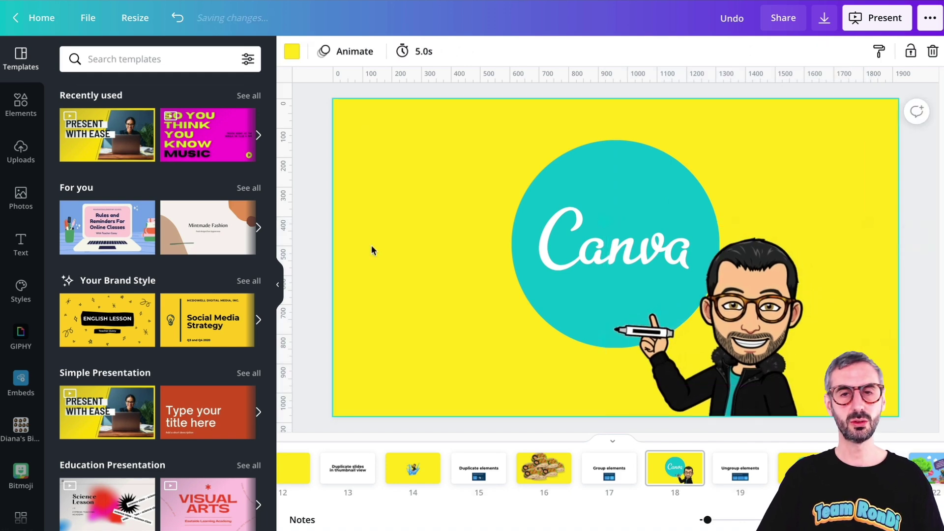
left_click_drag(400, 173, 806, 366)
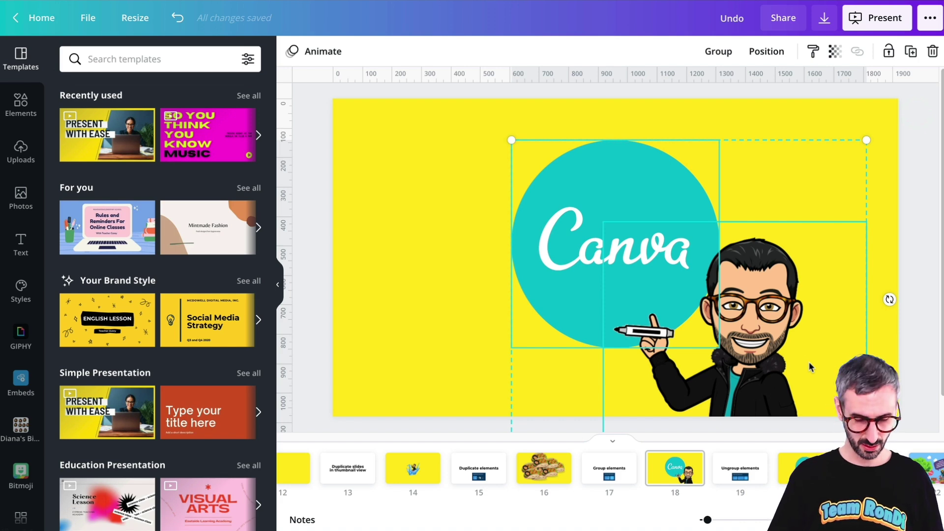
key("ctrl+g")
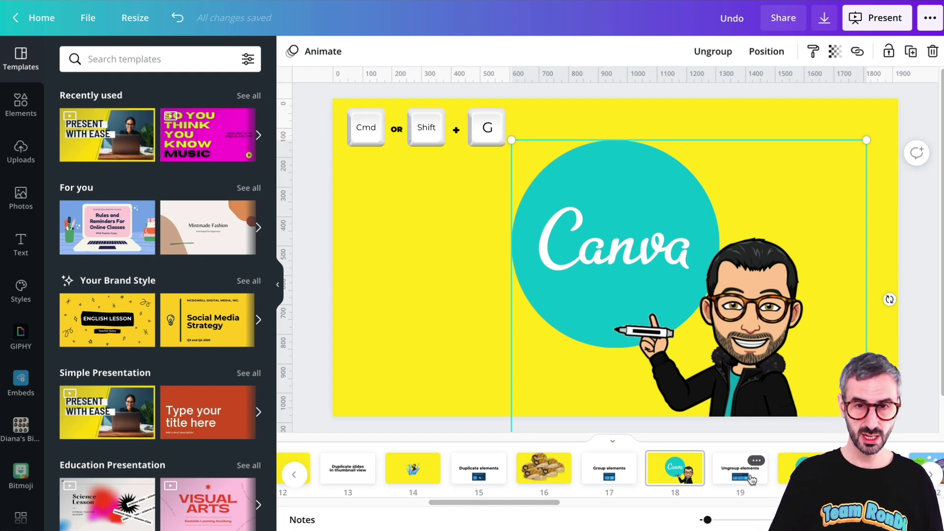
Ungroup the Canva circle and the cartoon man, regroup them, and ungroup them once more
key("super+shift+g")
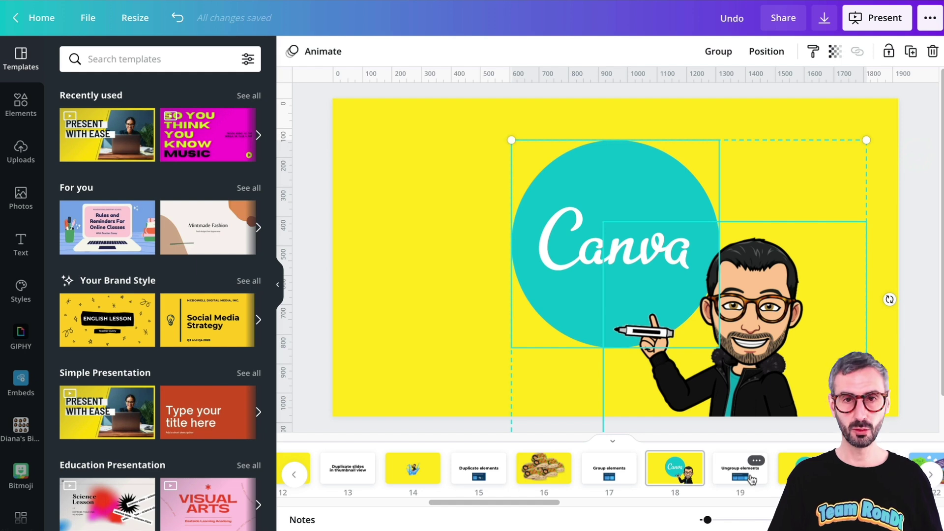
key("super+g")
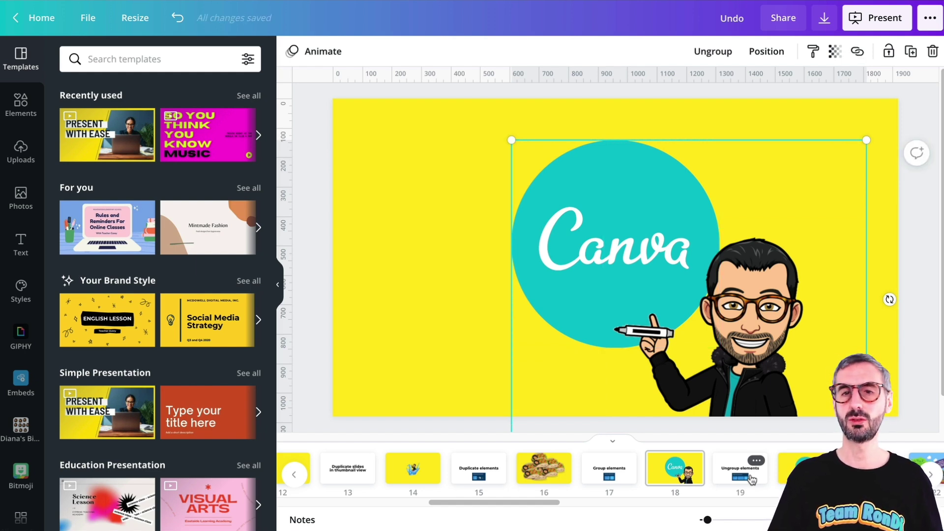
key("shift+super+g")
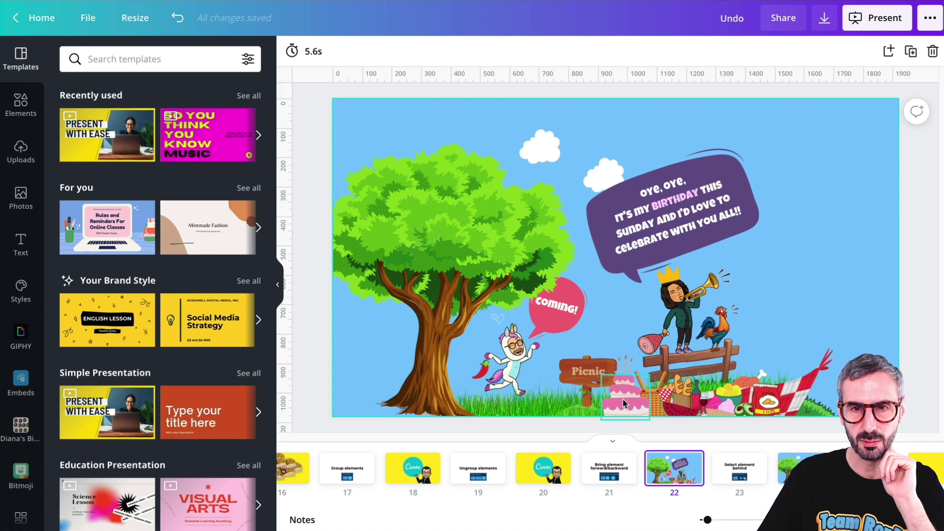
Change the background of the birthday picnic page 22 to pink from the #Team RonDi Accent Colors
left_click(828, 115)
left_click(298, 57)
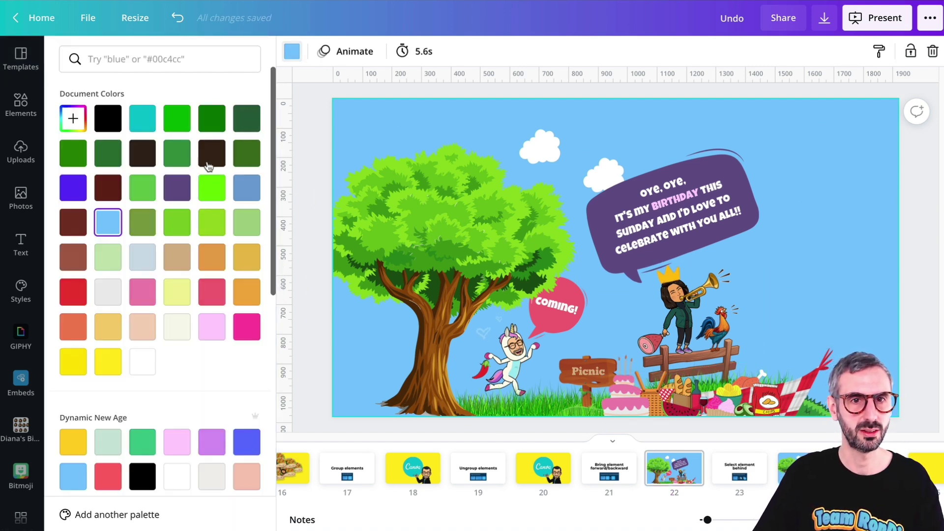
scroll(105, 438, "down", 3)
left_click(107, 395)
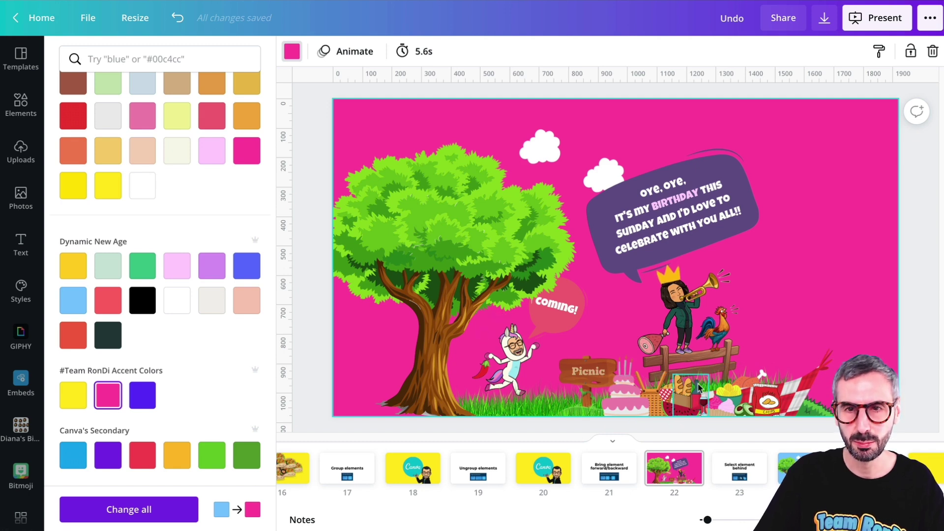
Send the green bowl with yellow food behind the picnic cloth, and bring it forward in front of the ice cream
left_click(733, 395)
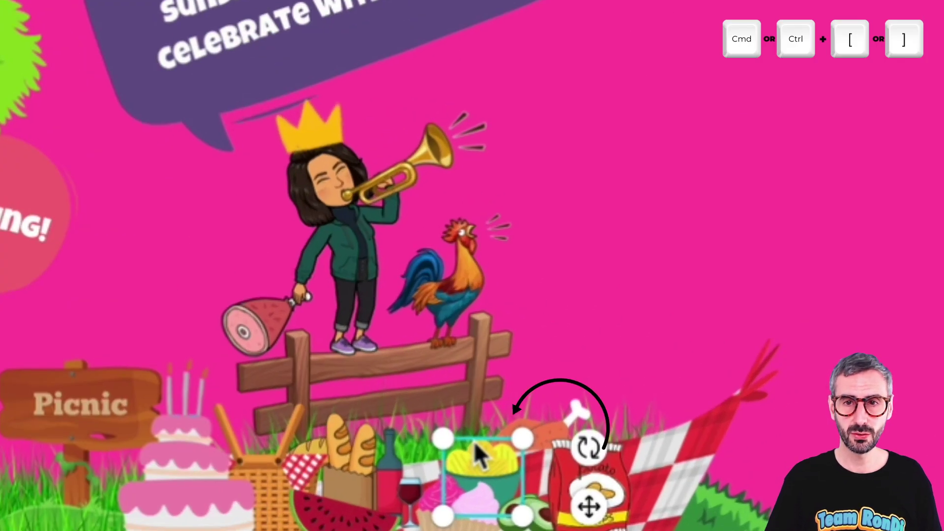
key("ctrl+bracketleft")
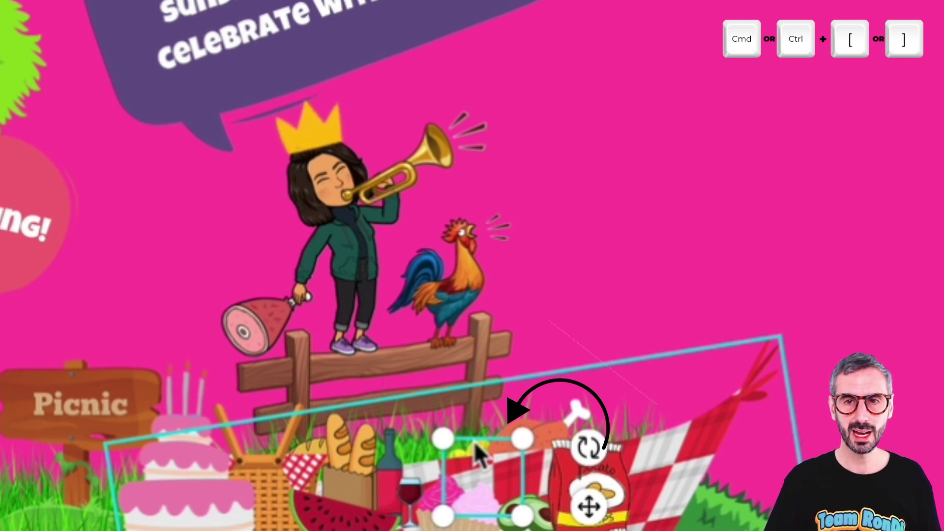
key("ctrl+bracketright")
key("ctrl+bracketright")
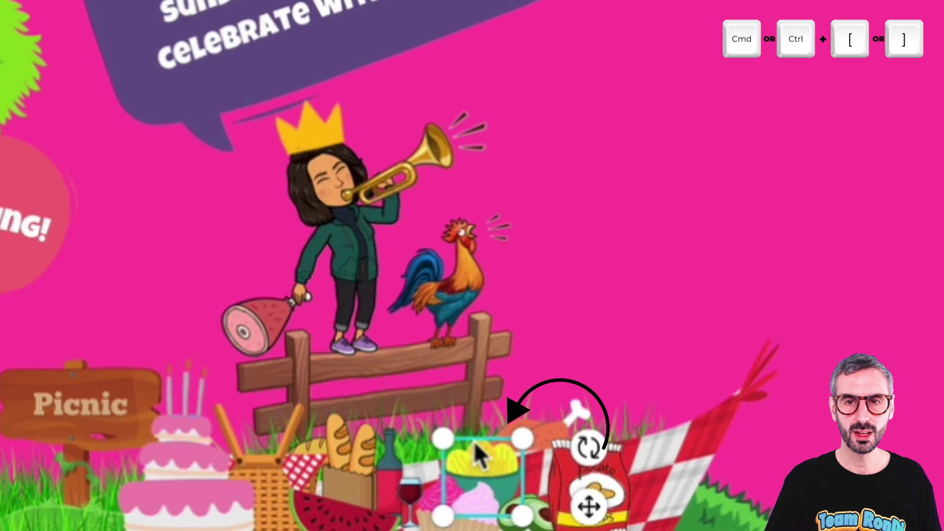
key("ctrl+bracketright")
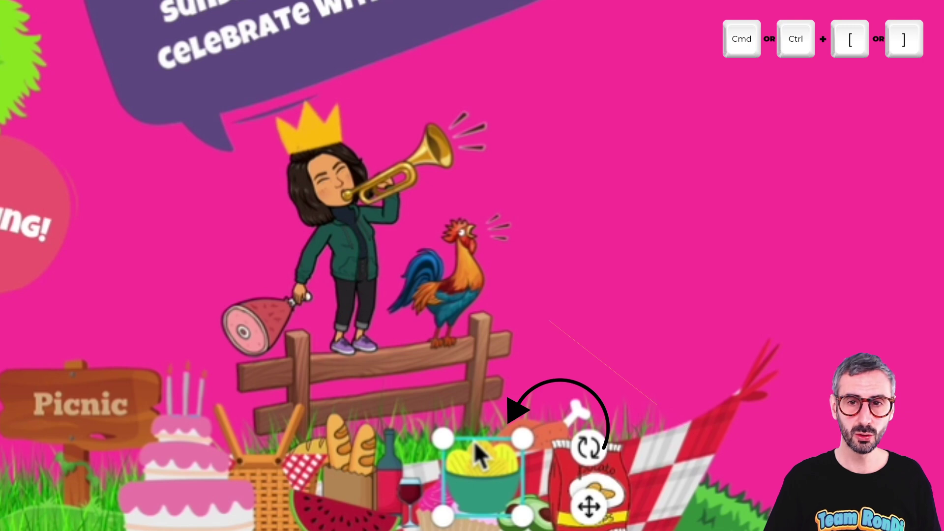
Send the green bowl backward behind the picnic cloth, bring it forward again, and send it backward once more
key("ctrl+bracketleft")
key("ctrl+bracketleft")
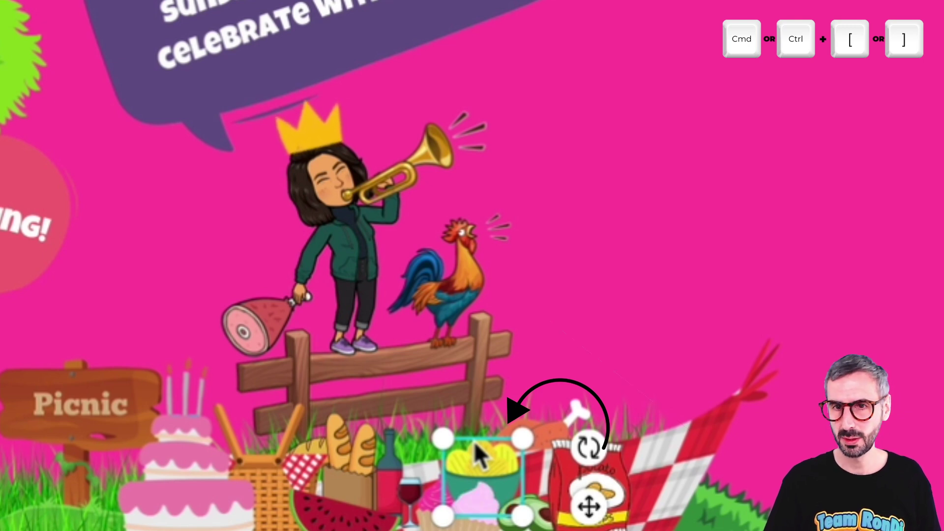
key("ctrl+bracketleft")
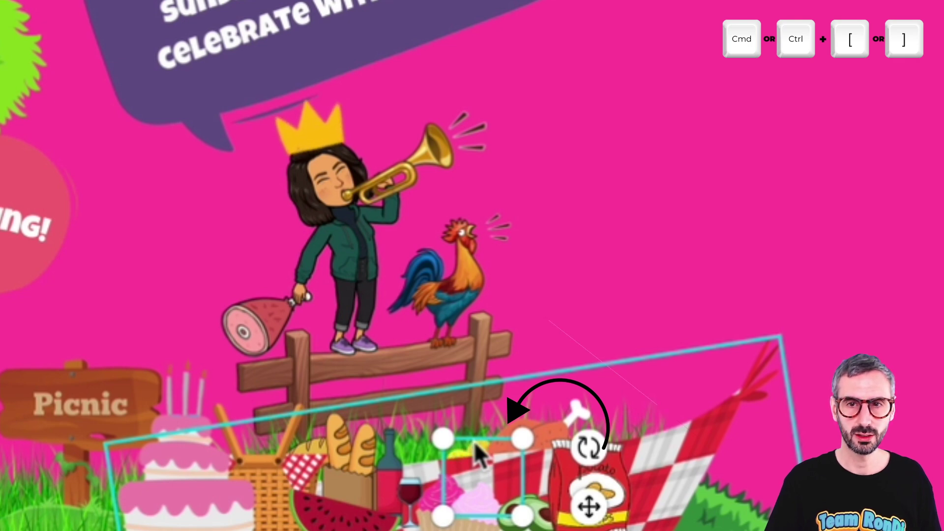
key("ctrl+bracketright")
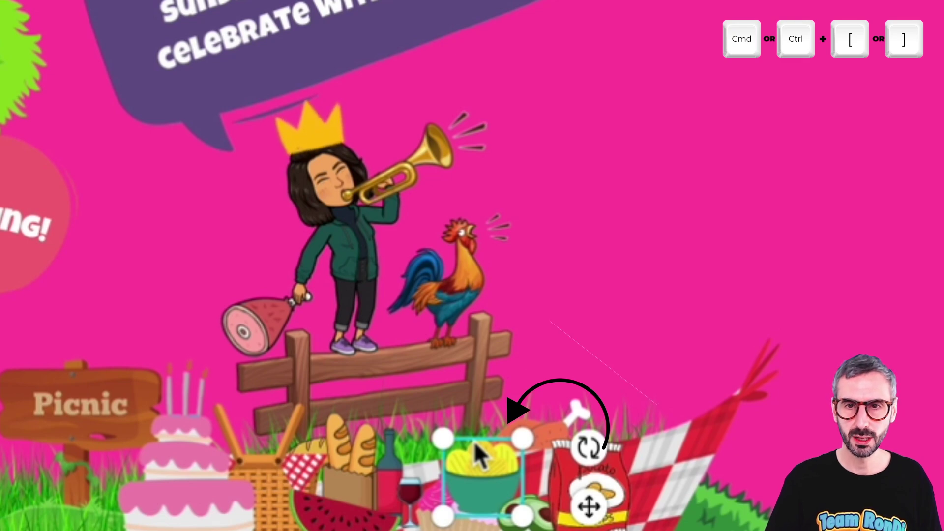
key("ctrl+bracketleft")
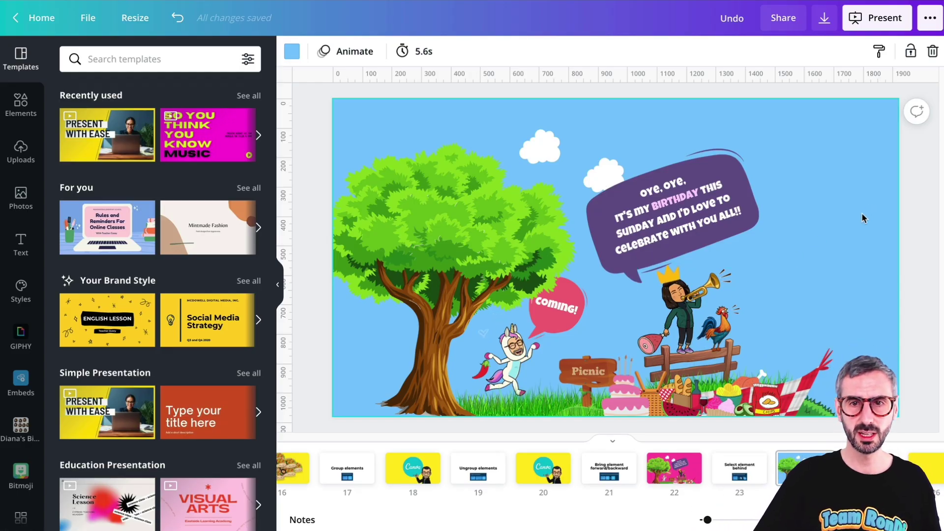
Try to select the roast chicken lying behind the picnic cloth on page 24, and clear the selection
left_click(861, 213)
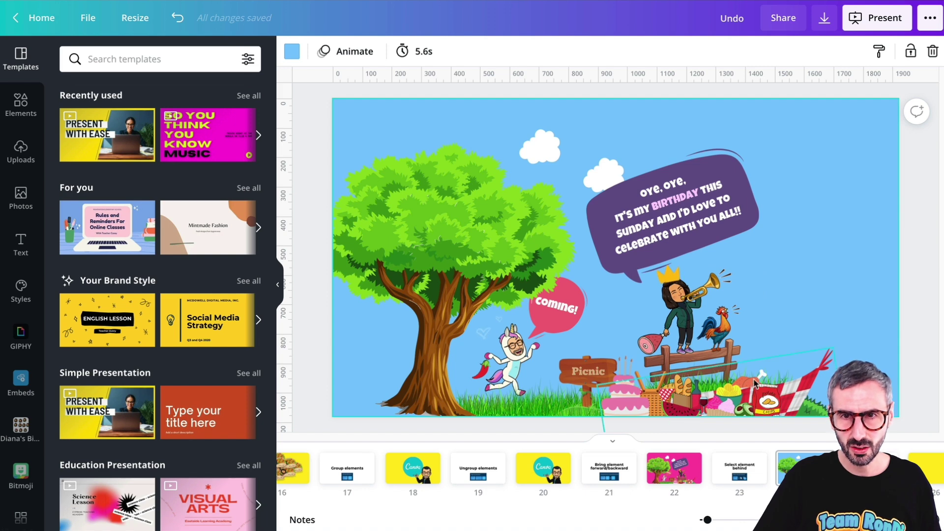
left_click(754, 373)
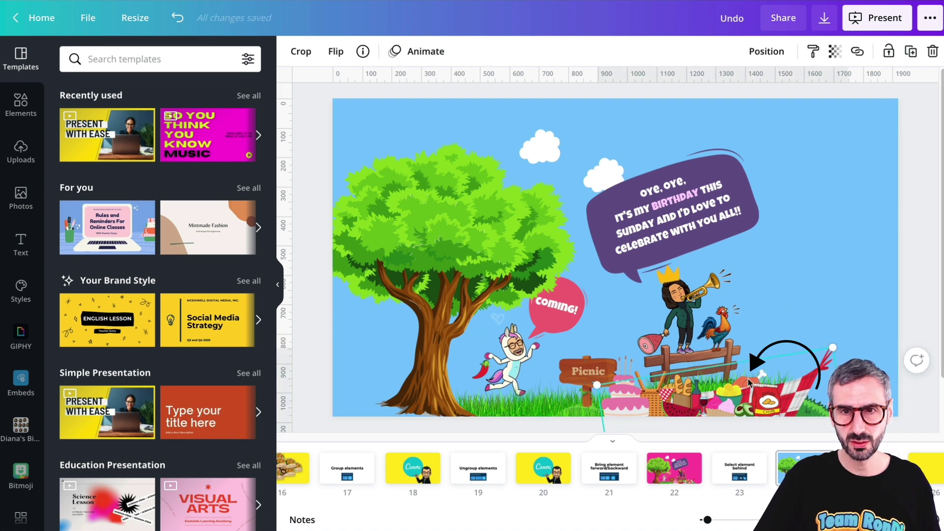
left_click(759, 385)
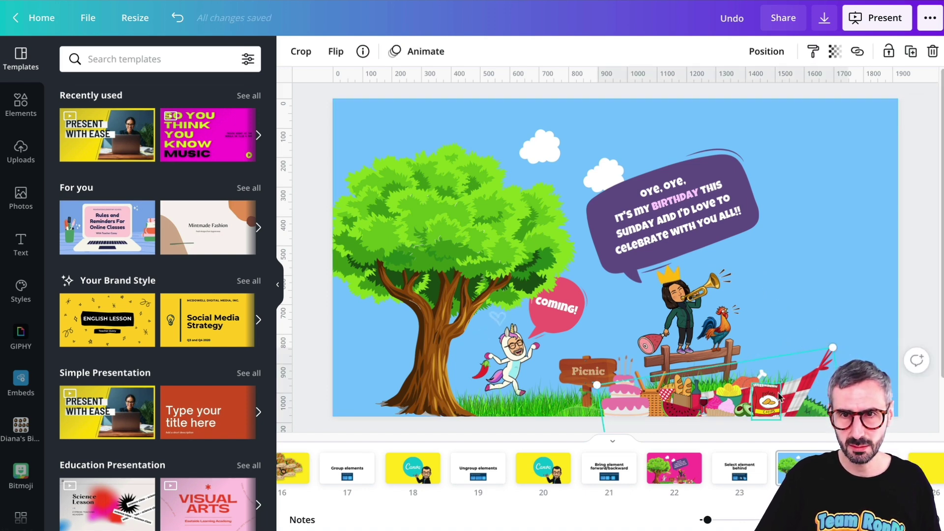
left_click(758, 378)
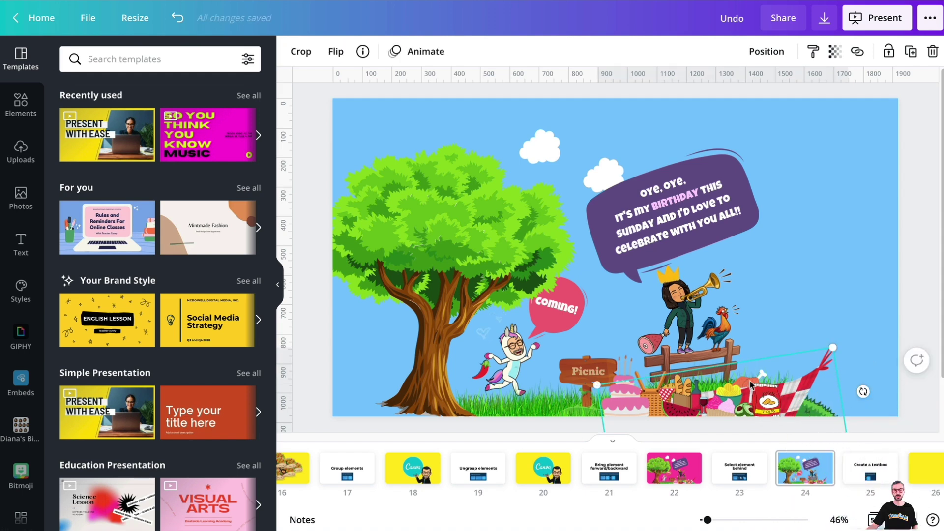
left_click(787, 266)
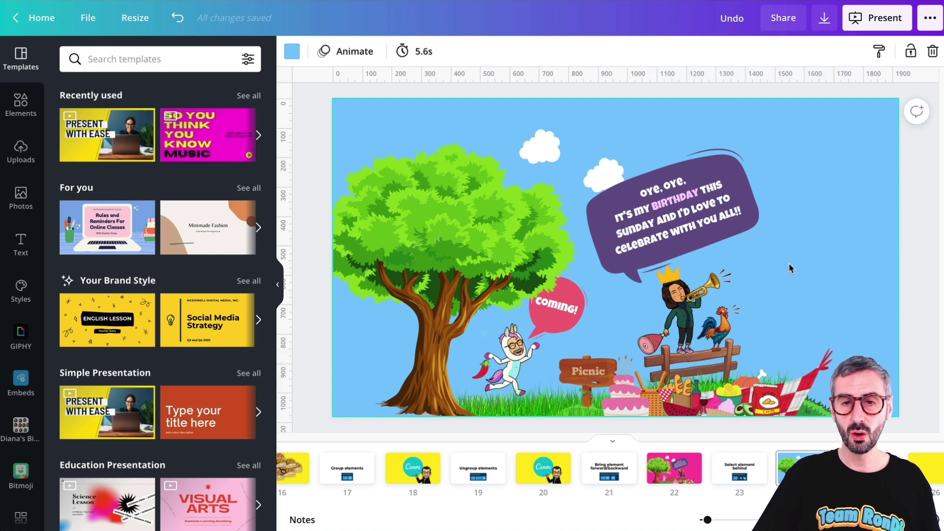
Select the elements lying behind the picnic cloth on page 24 one after another, ending with the cloth selected
left_click(751, 383, "ctrl")
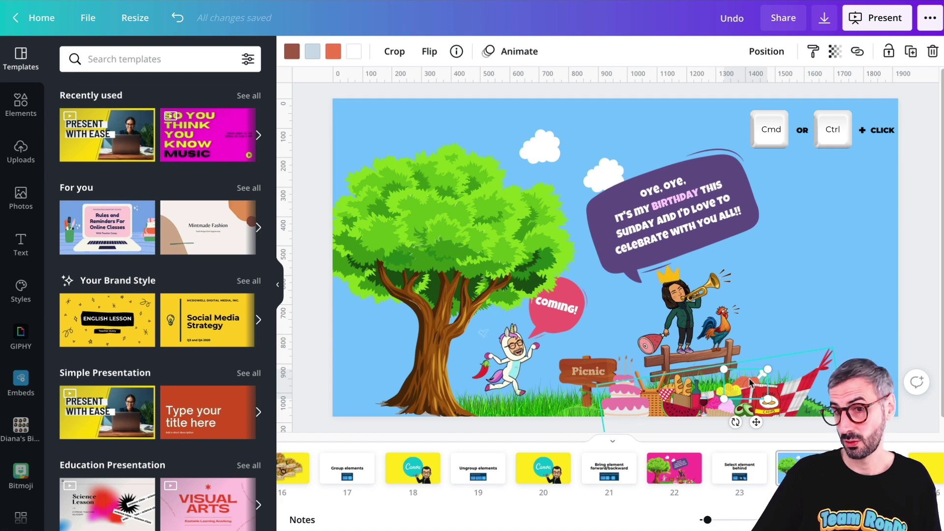
left_click(751, 383)
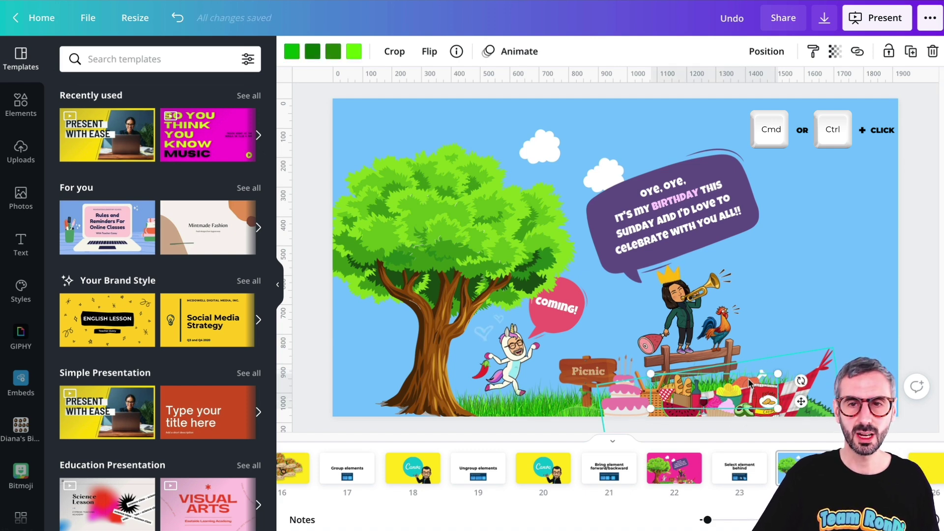
left_click(757, 336)
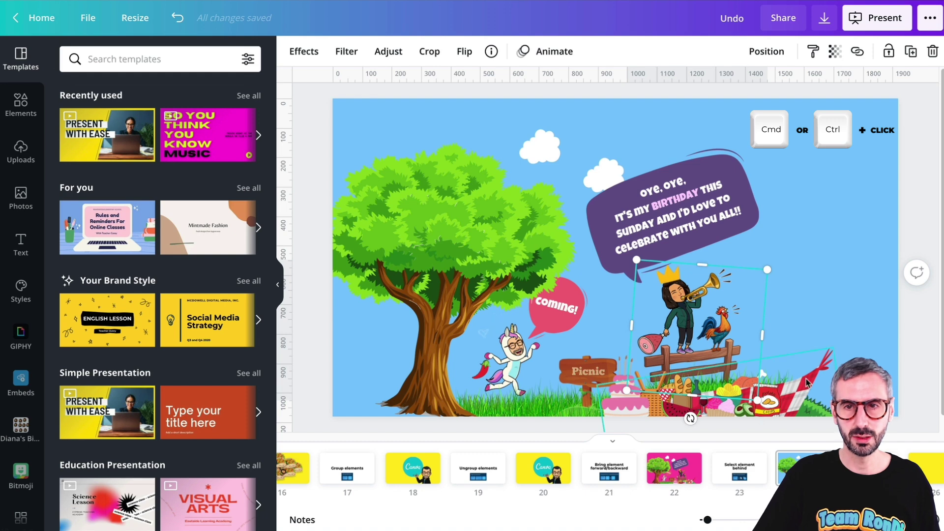
left_click(751, 383)
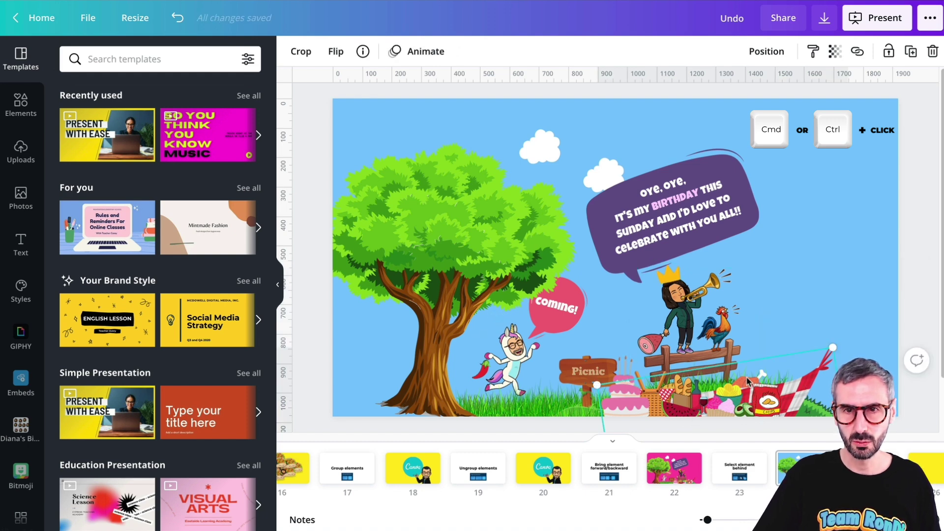
Open the picnic cloth in crop mode to inspect its full shape and leave it, twice
double_click(748, 379)
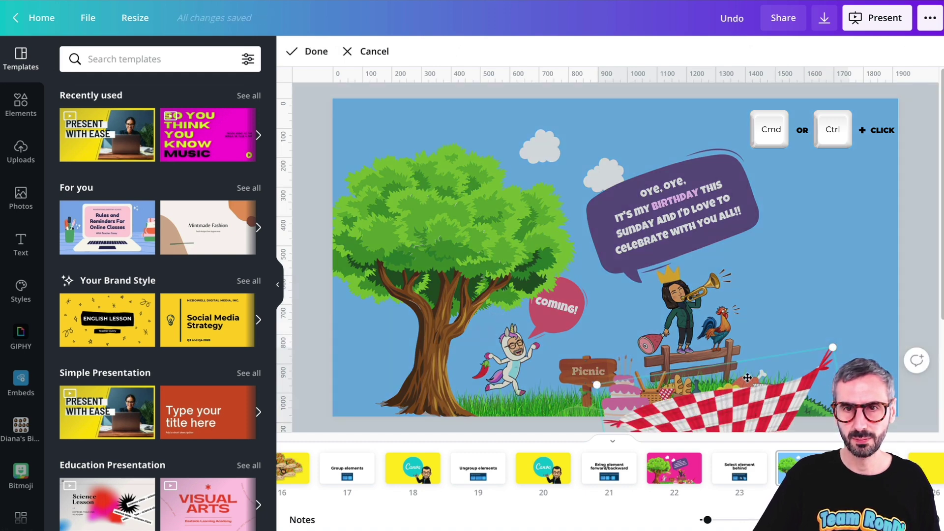
left_click(764, 297)
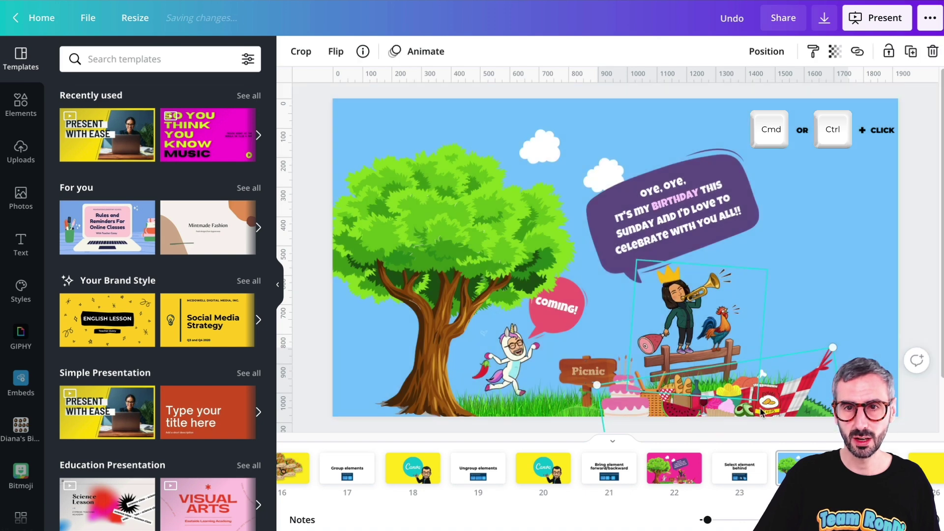
double_click(801, 392)
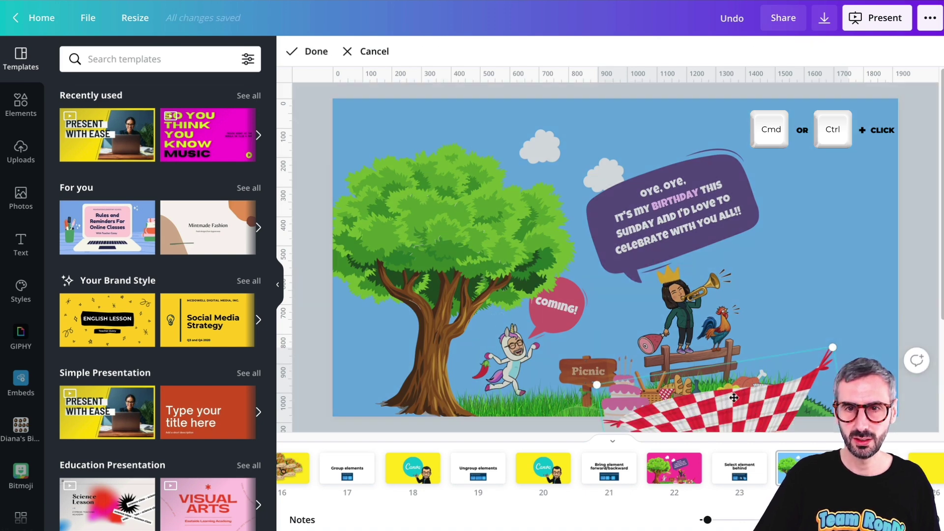
left_click(829, 270)
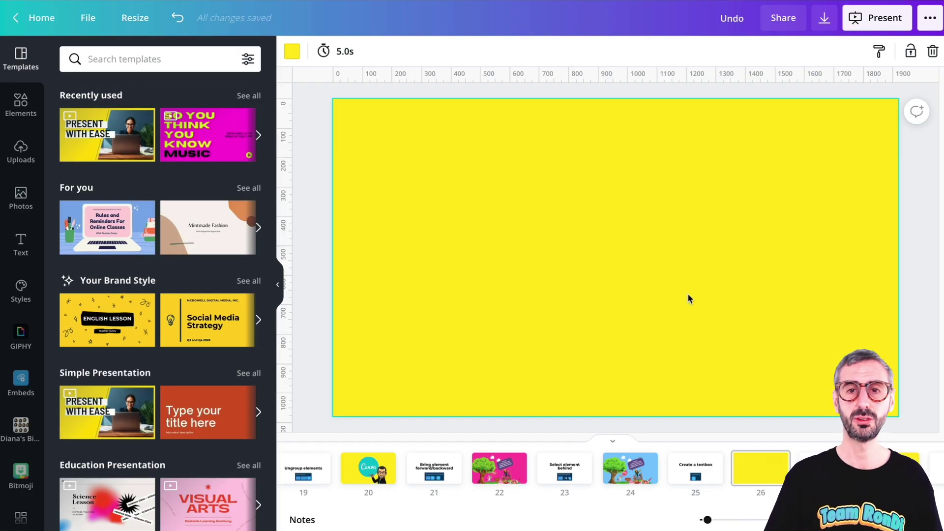
Add a new text box to the blank yellow page 26
key("t")
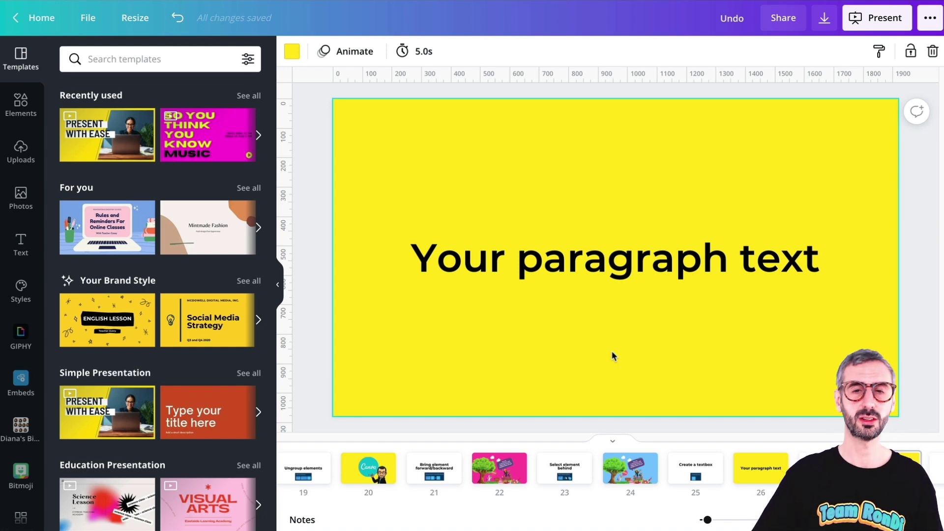
Toggle bold on the "Your paragraph text" box on page 28, leaving the whole text bold
left_click(617, 275)
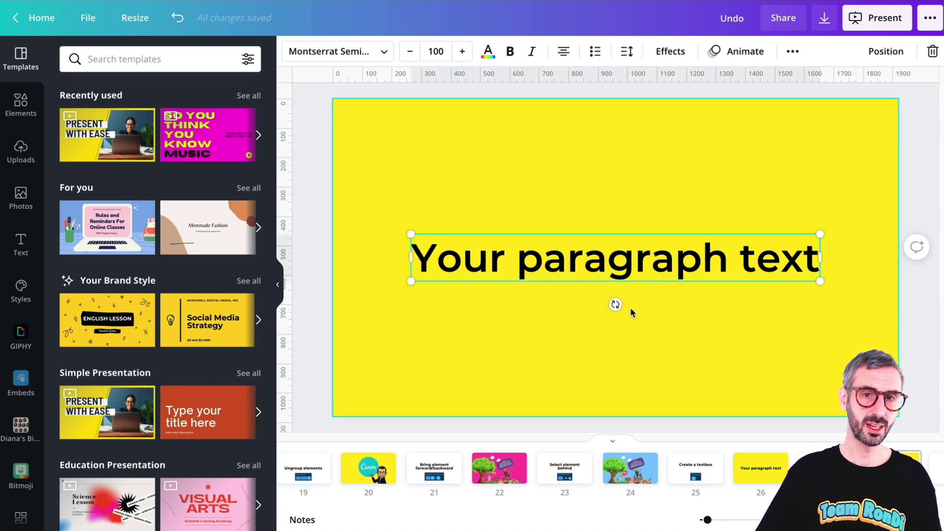
left_click(631, 310)
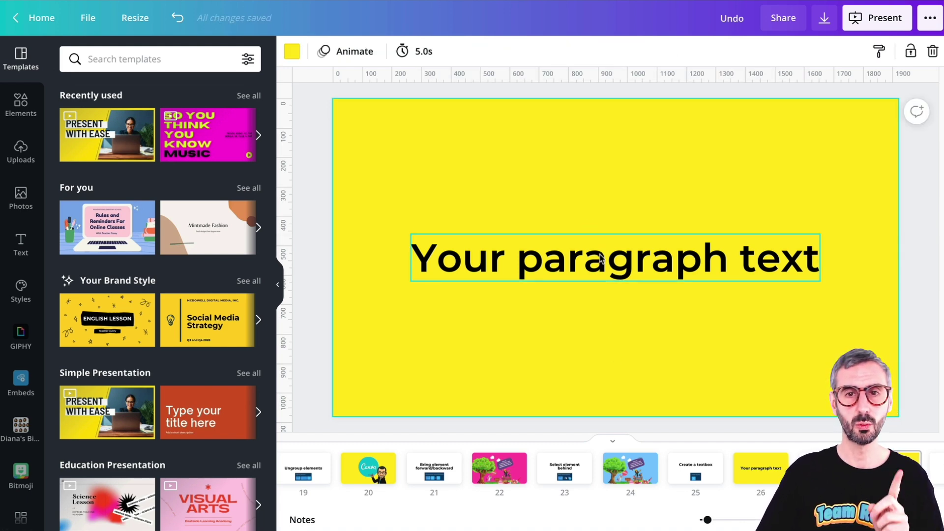
left_click(615, 310)
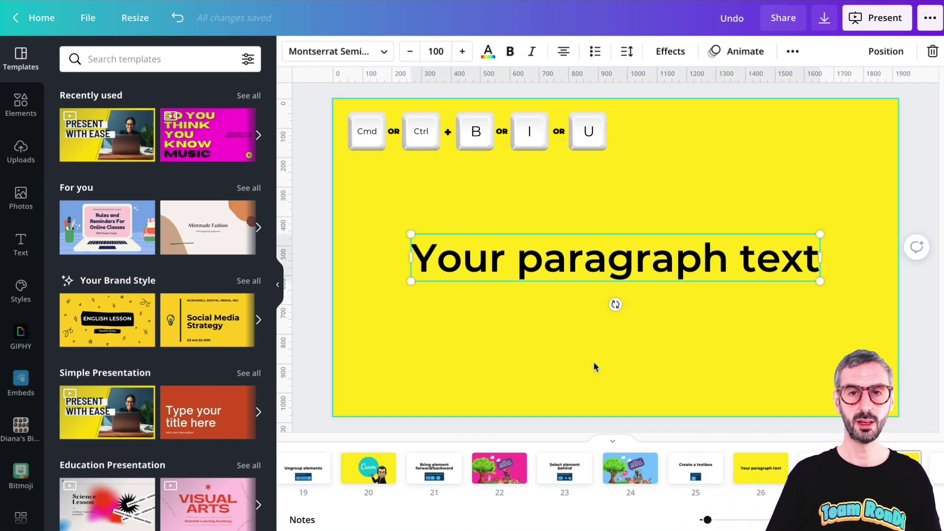
key("ctrl+b")
key("ctrl+b")
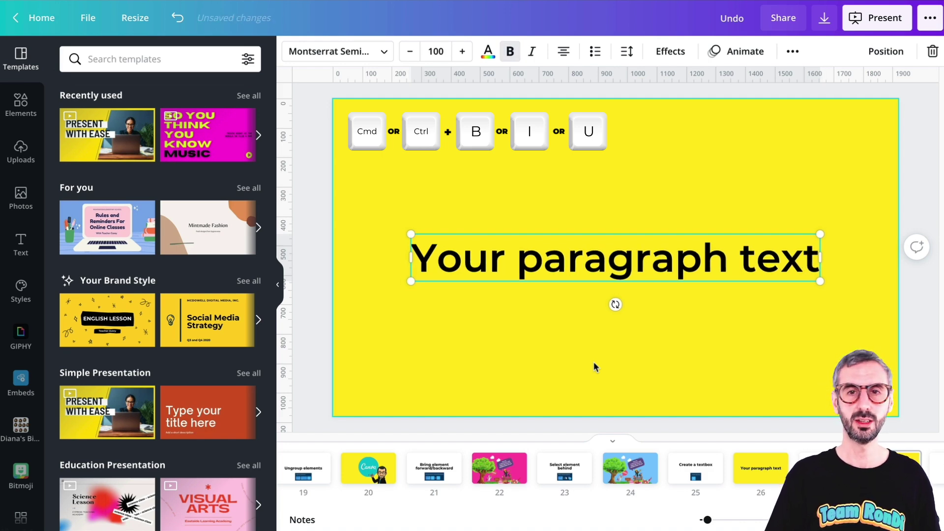
key("ctrl+b")
left_click(595, 364)
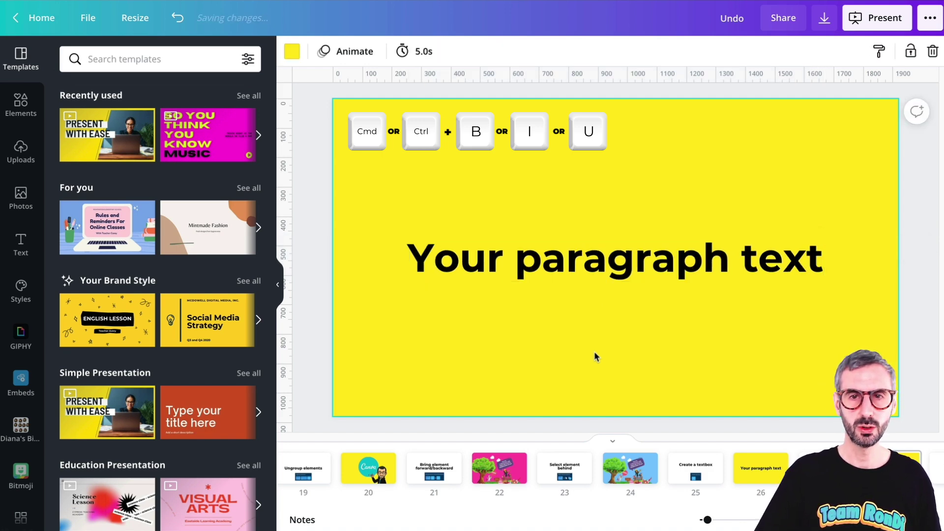
Remove bold from only the word "paragraph", and restore the rest of the text to its regular weight
double_click(611, 259)
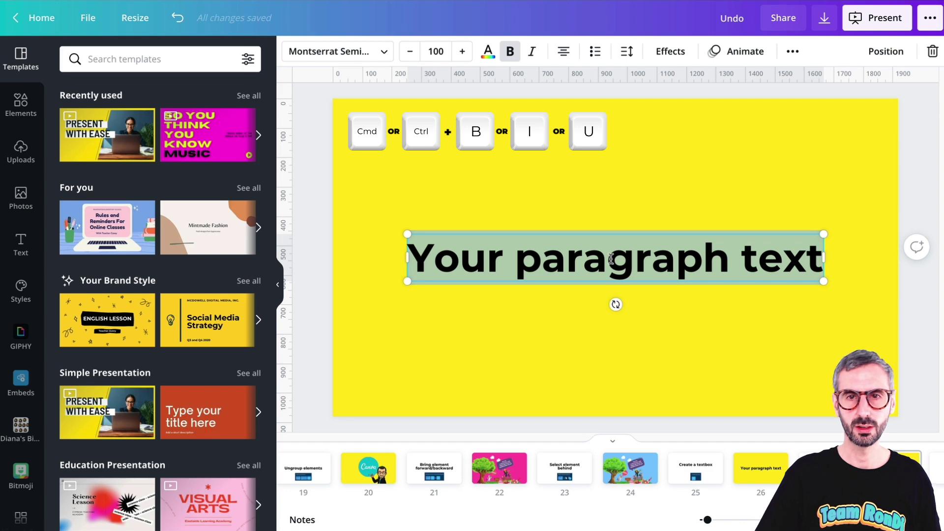
left_click(598, 320)
left_click(595, 270)
double_click(594, 267)
left_click(541, 324)
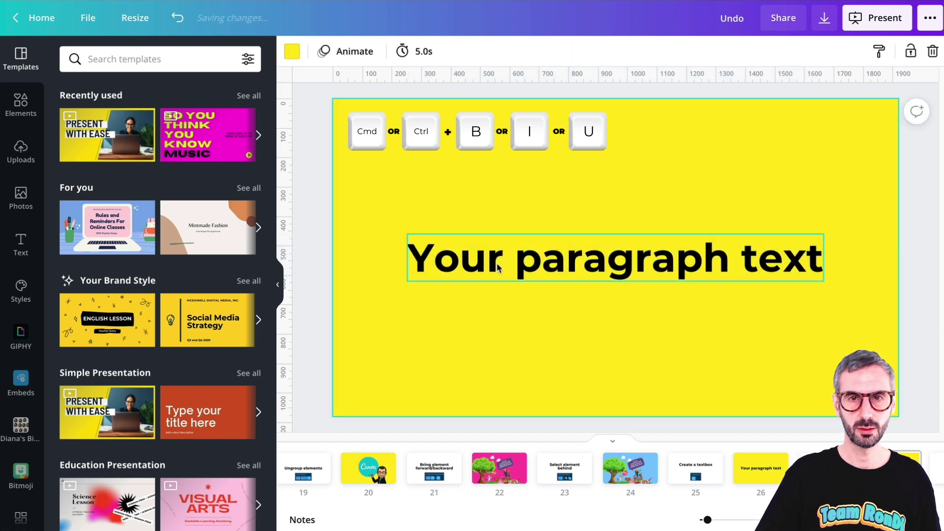
double_click(517, 270)
left_click(516, 268)
left_click_drag(516, 268, 731, 266)
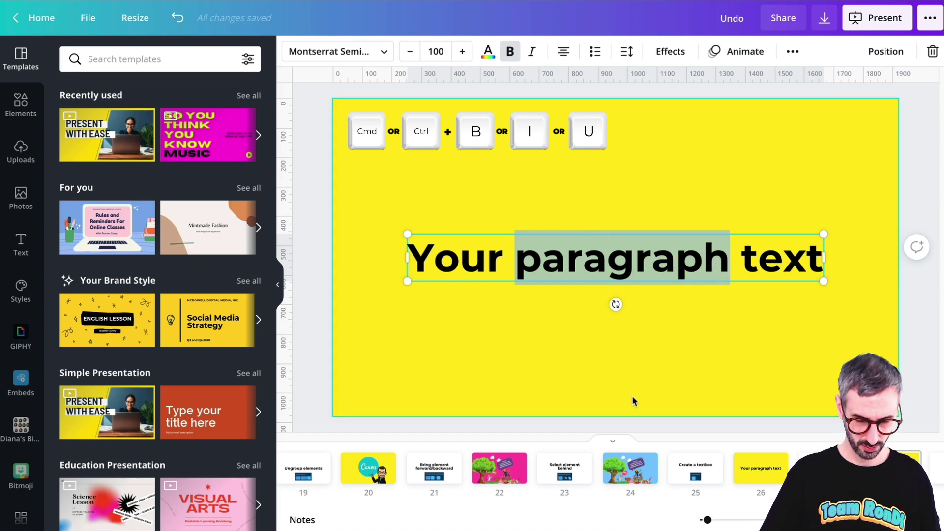
key("ctrl+b")
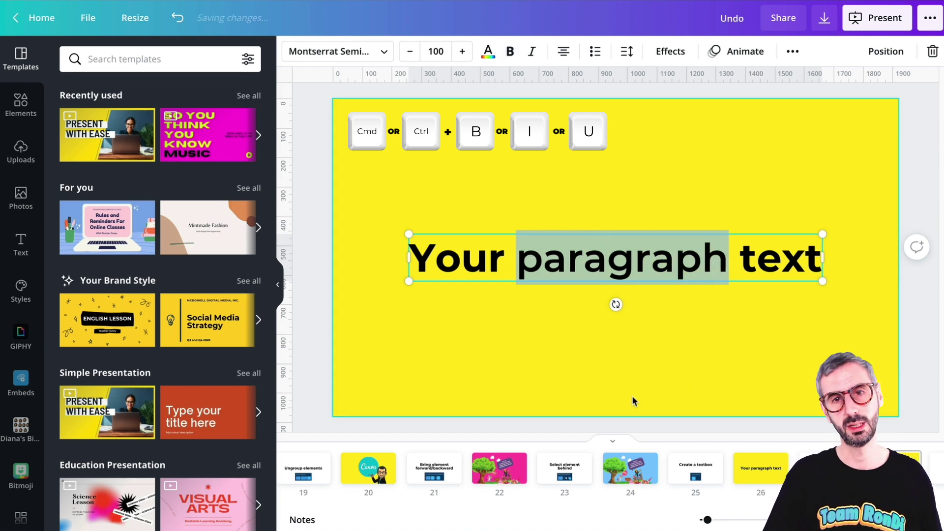
key("ctrl+b")
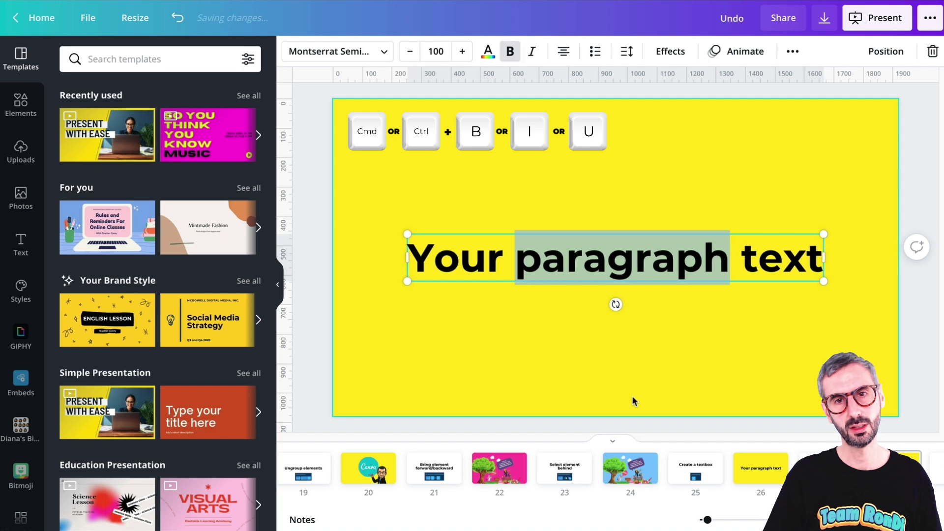
key("ctrl+b")
left_click(633, 387)
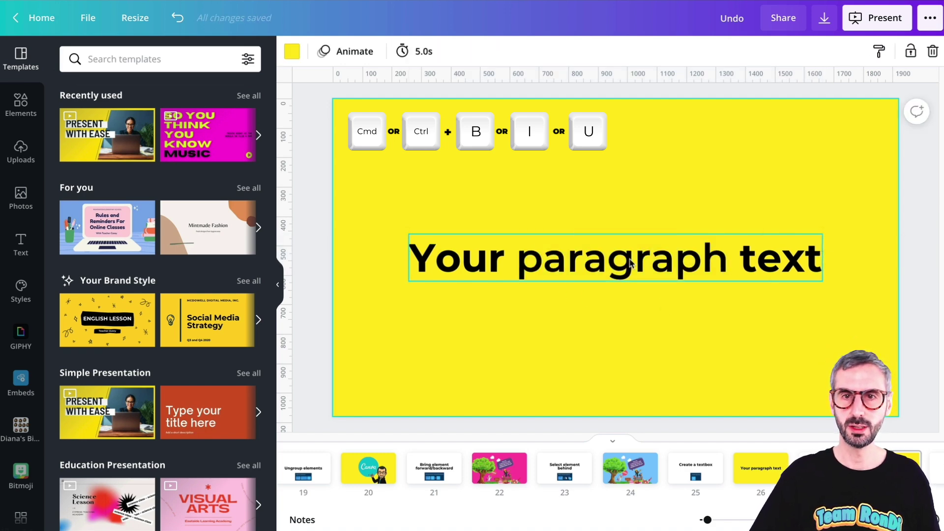
left_click(603, 260)
key("Escape")
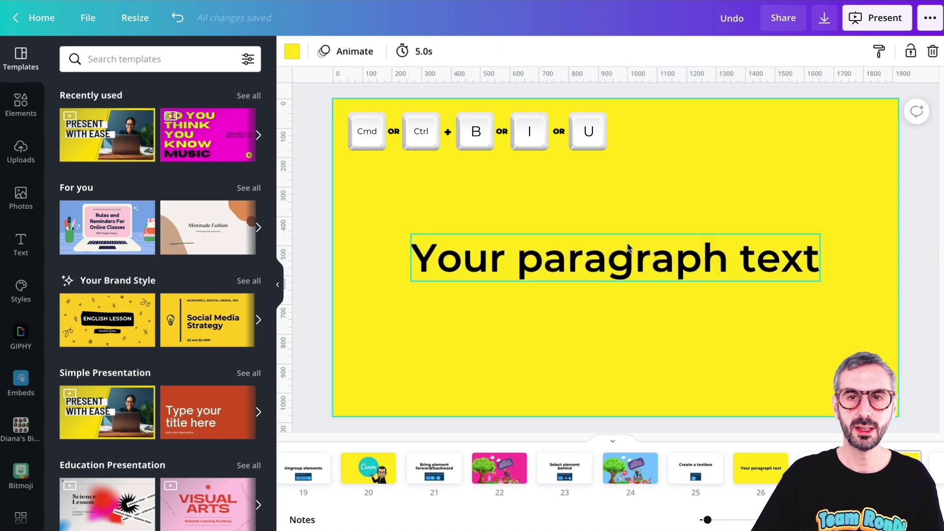
Underline the whole paragraph text, remove the underline, and try applying italics
left_click(623, 281)
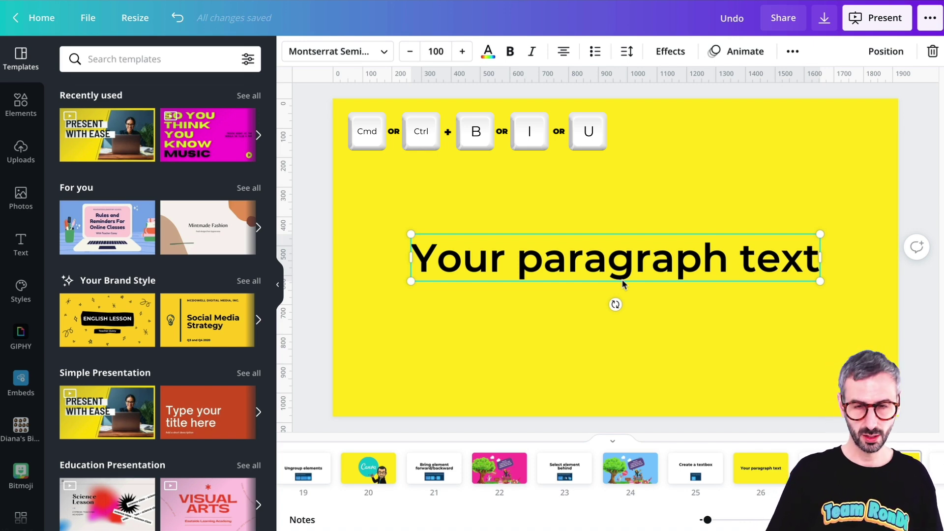
key("ctrl+u")
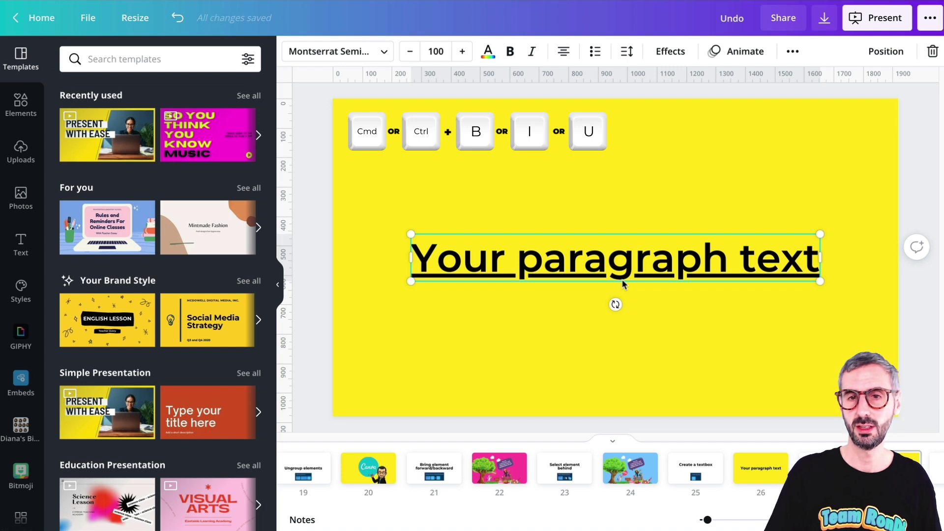
key("ctrl+u")
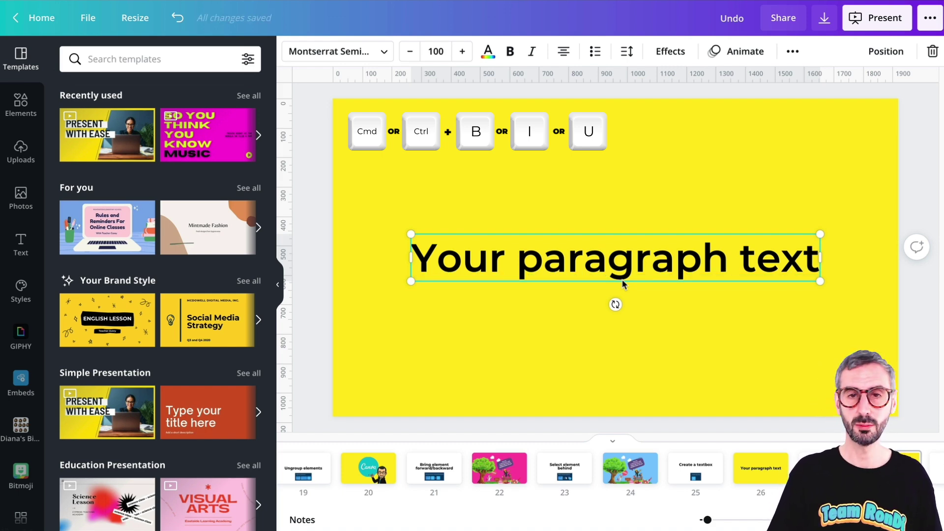
key("ctrl+i")
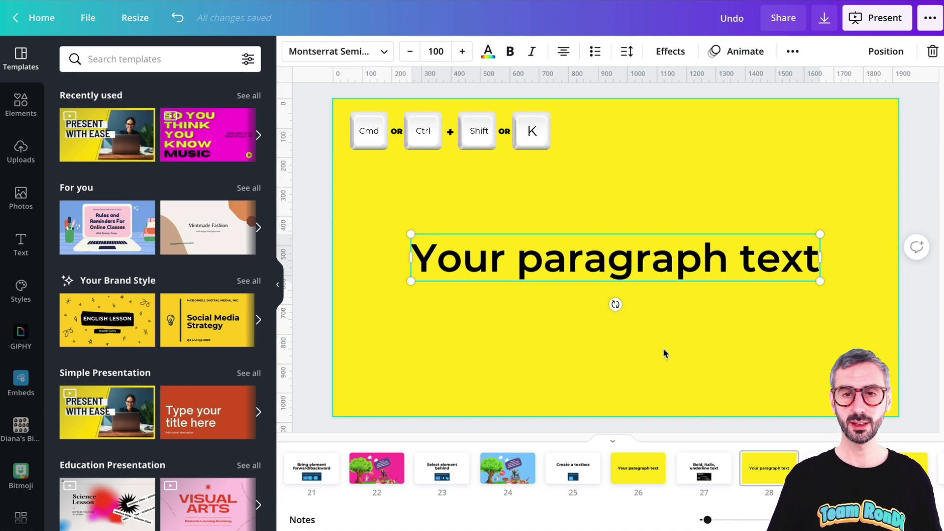
Toggle the paragraph text on page 28 between uppercase and its original case, ending in the original case
key("ctrl+shift+k")
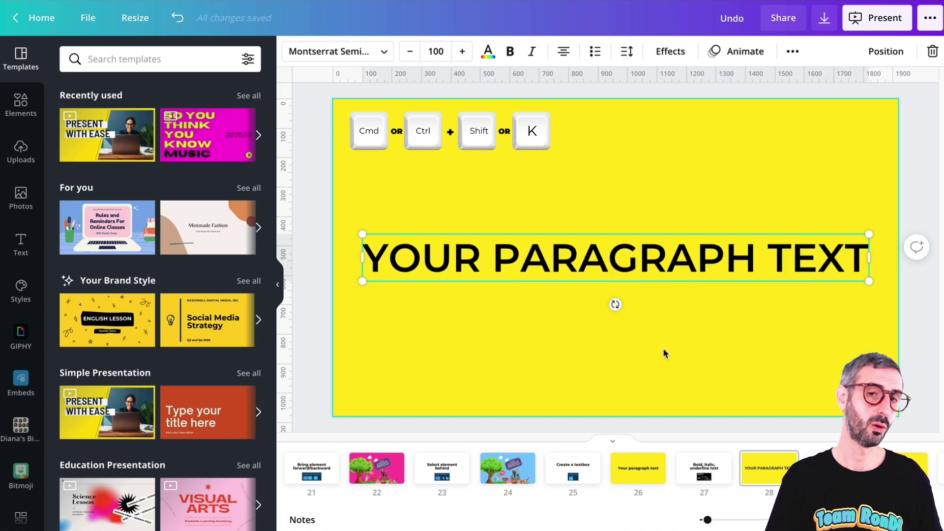
key("ctrl+shift+k")
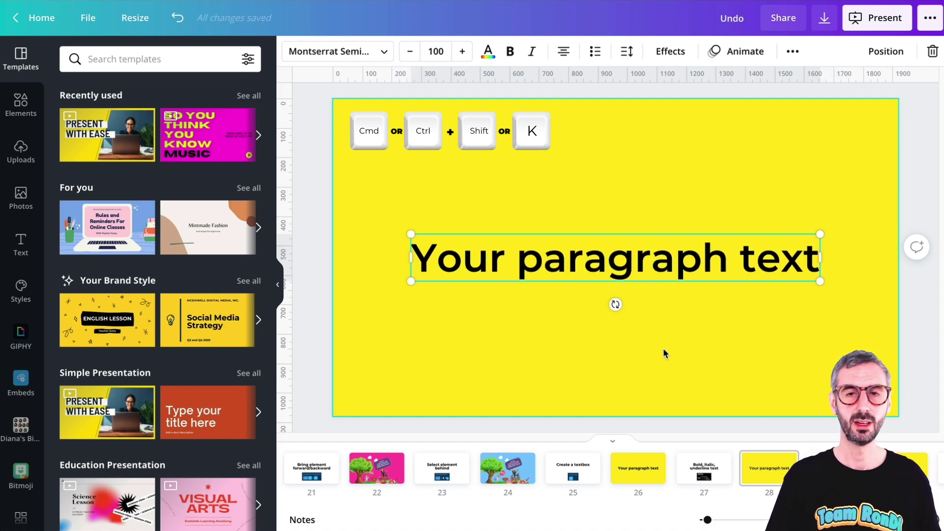
key("ctrl+shift+k")
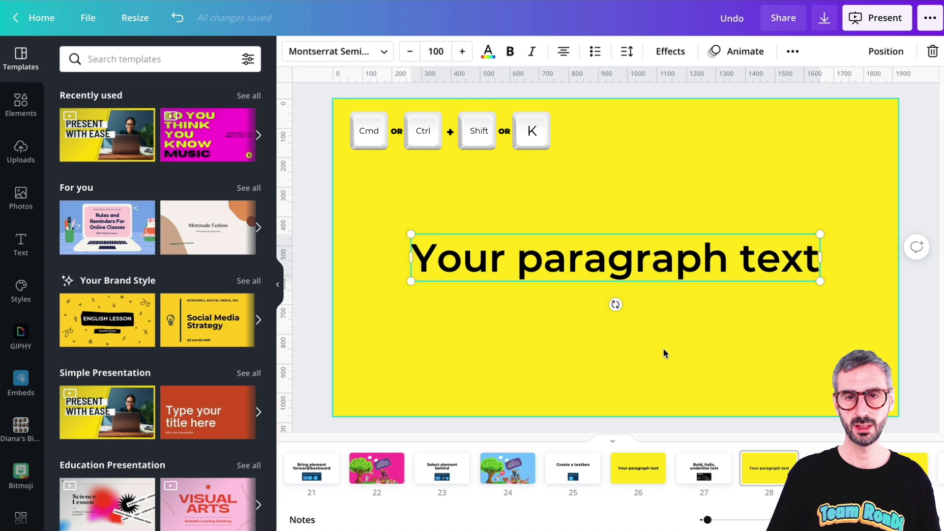
key("ctrl+shift+k")
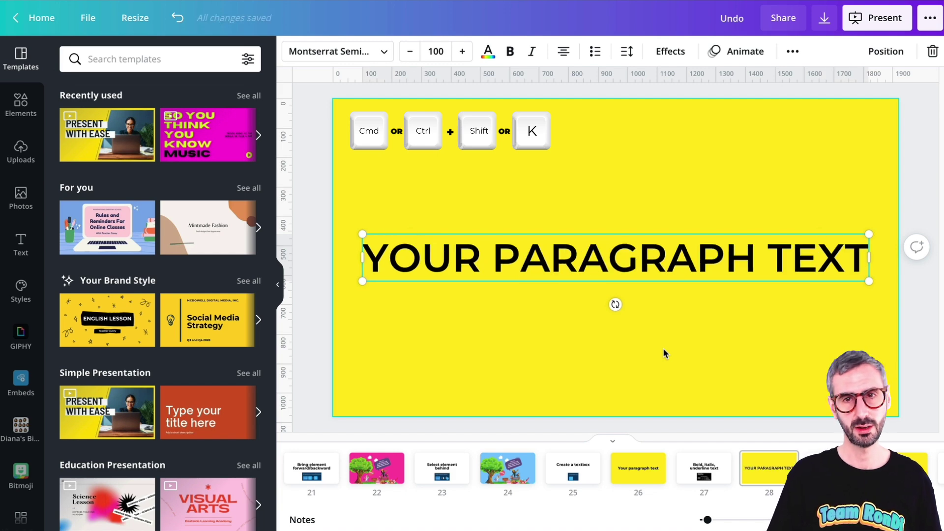
key("ctrl+shift+k")
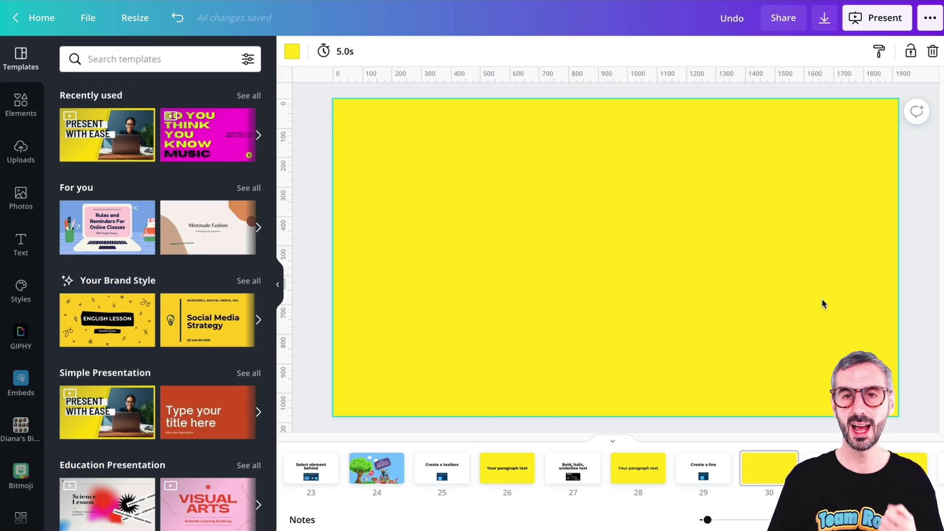
Add a line to the blank yellow page 30 and increase its weight to make it thick
key("l")
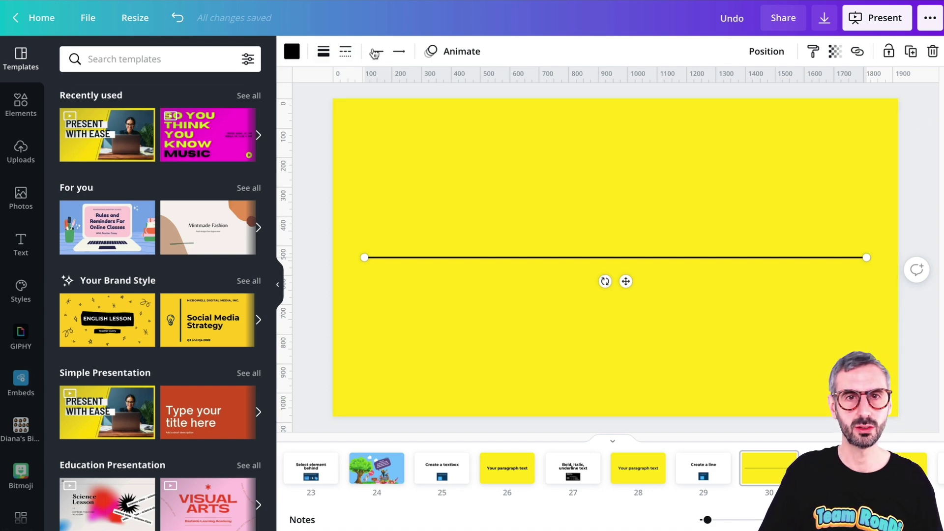
left_click(323, 51)
left_click_drag(400, 92, 432, 91)
Make the line dashed, with an open arrow at its start and a filled diamond at its end
left_click(345, 51)
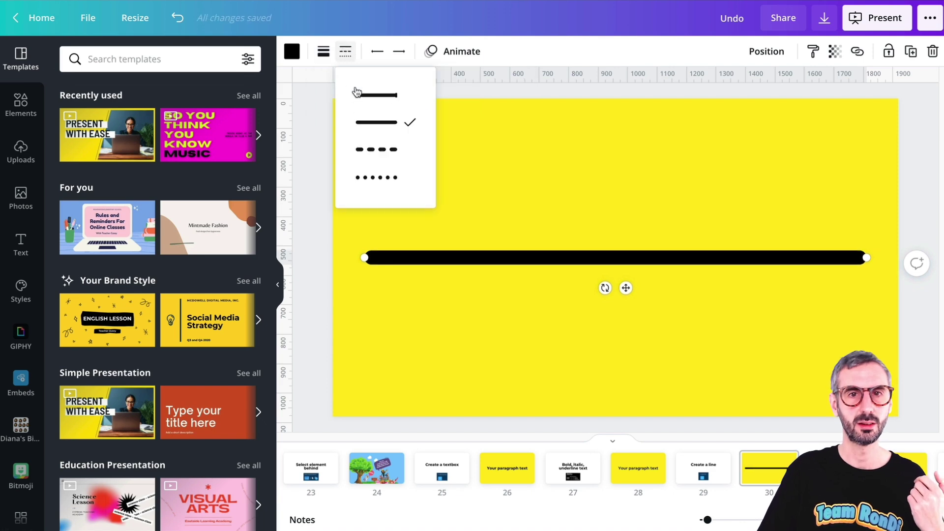
left_click(369, 157)
left_click(377, 53)
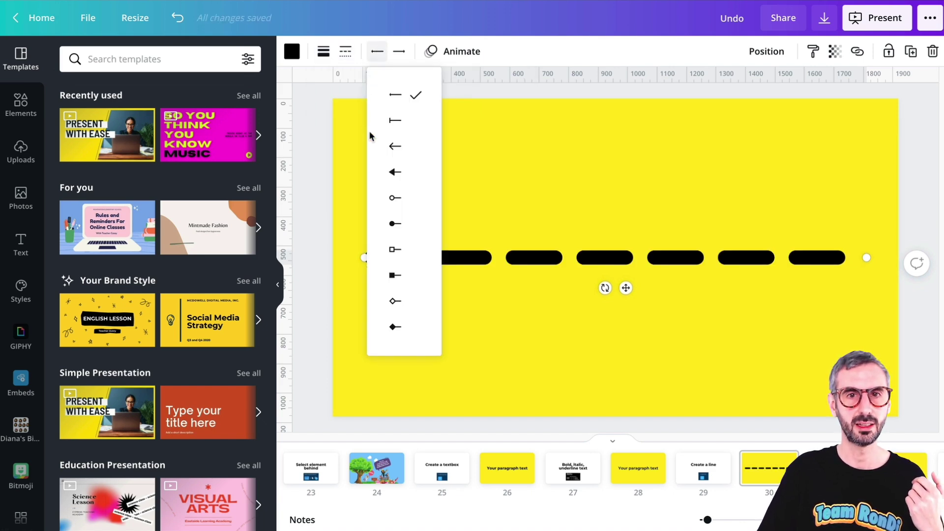
left_click(391, 146)
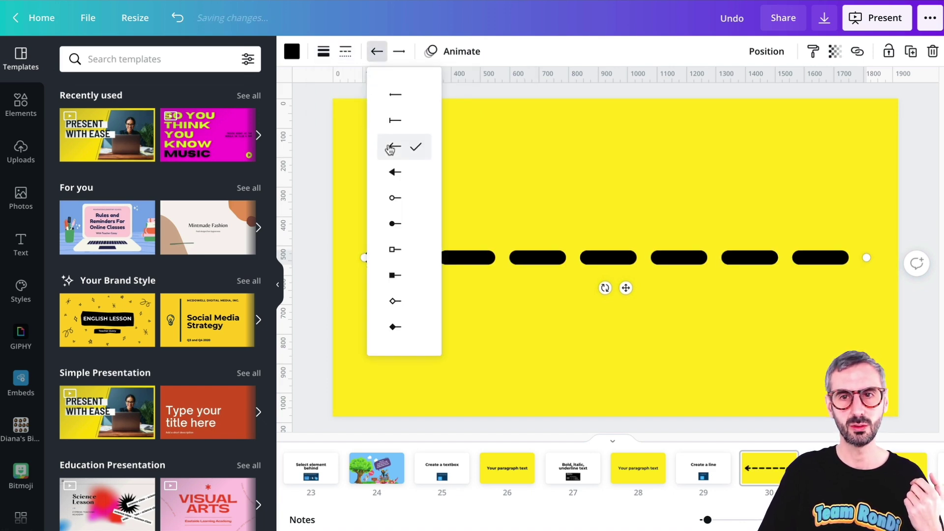
left_click(404, 55)
left_click(426, 329)
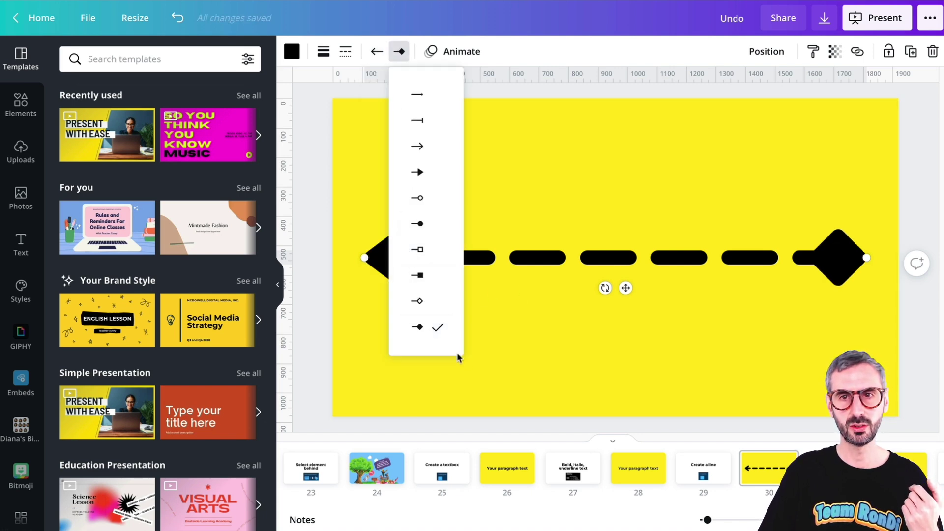
Add a rectangle to the blank yellow page 34
left_click(553, 370)
left_click(553, 370)
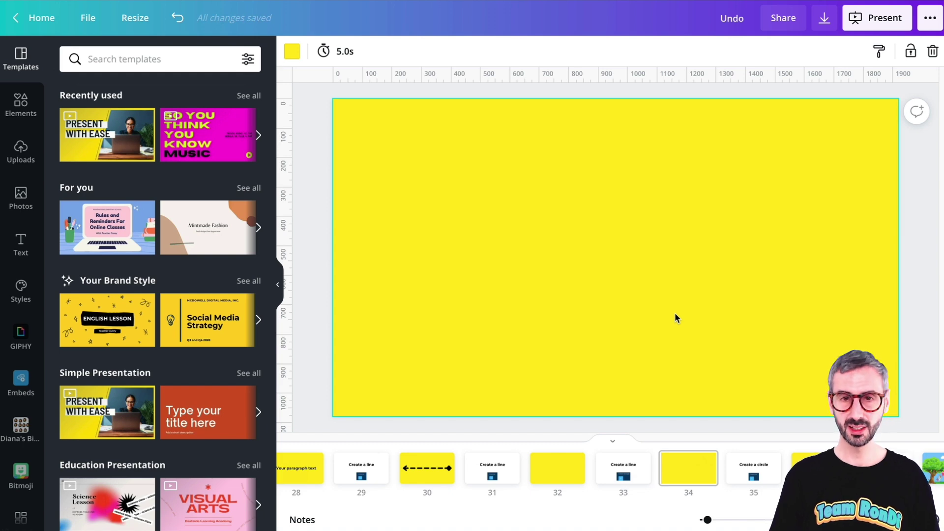
key("r")
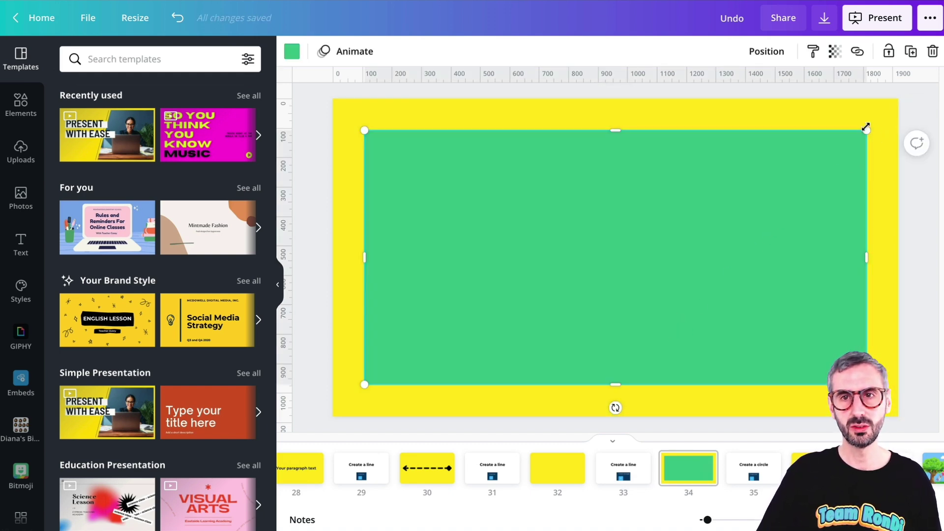
Try shrinking the rectangle on page 34 and moving it toward the middle, and undo both changes
left_click_drag(867, 130, 676, 258)
left_click_drag(599, 299, 651, 268)
key("ctrl+z")
key("ctrl+z")
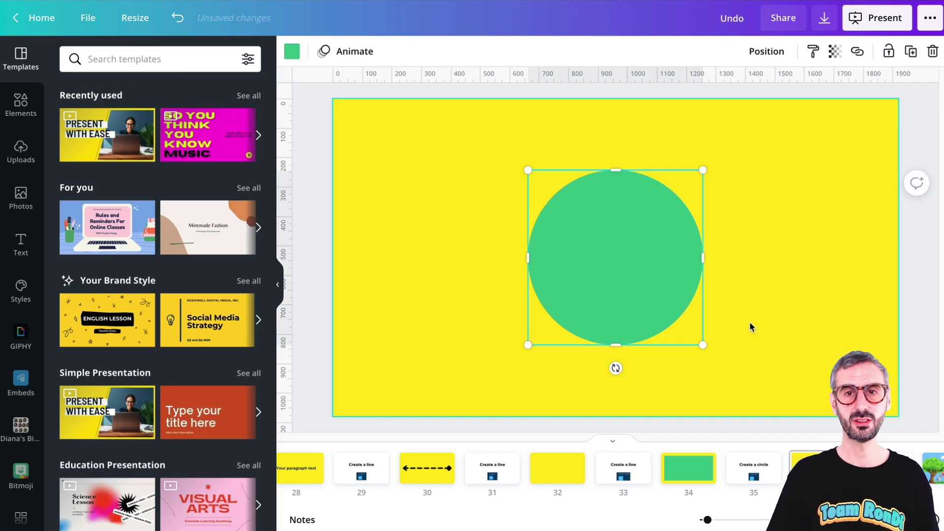
Add a circle to the blank yellow page 36
key("c")
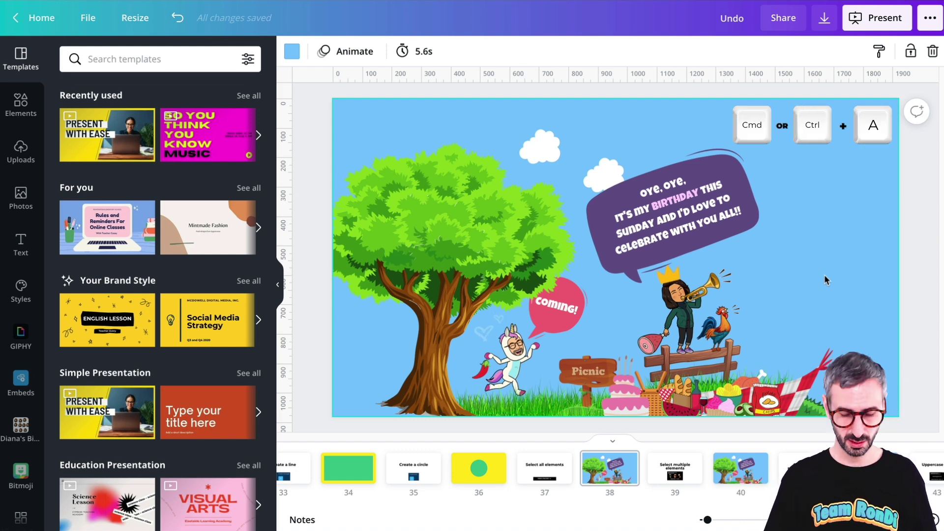
Select all elements of the birthday picnic scene on page 38, and clear the selection
key("ctrl+a")
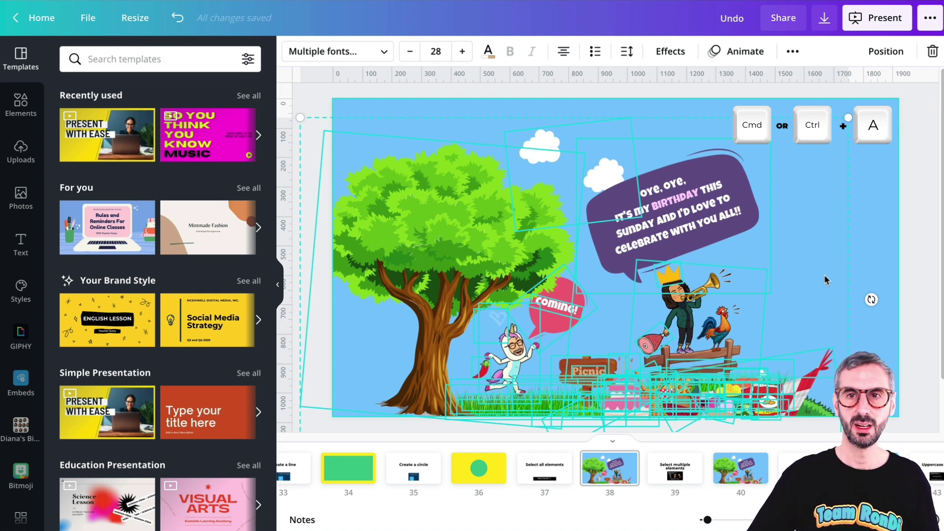
key("Escape")
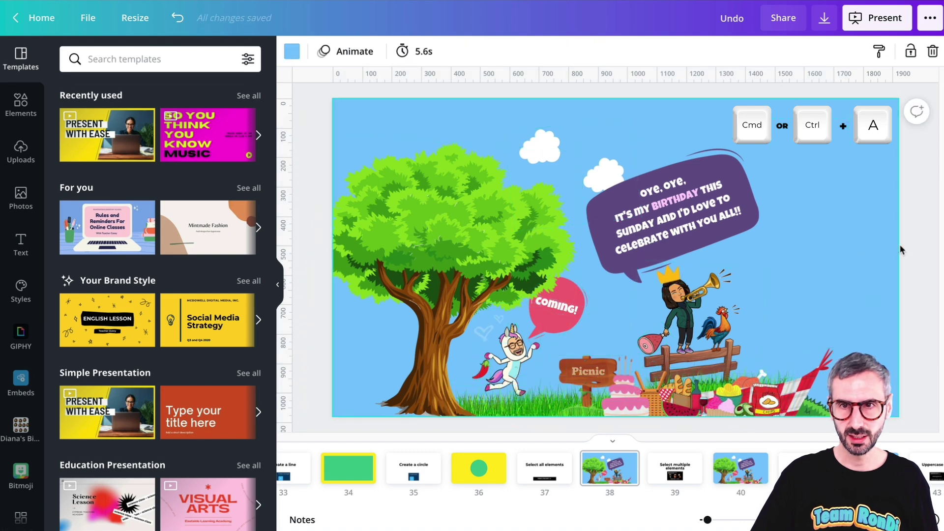
left_click(842, 184)
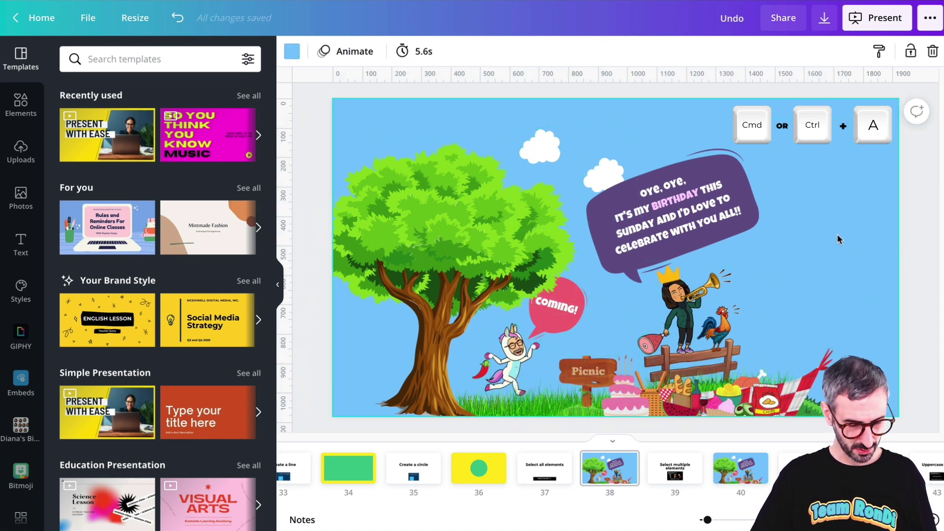
Delete everything in the picnic scene except the trumpet player on the fence, and undo the deletion
key("ctrl+a")
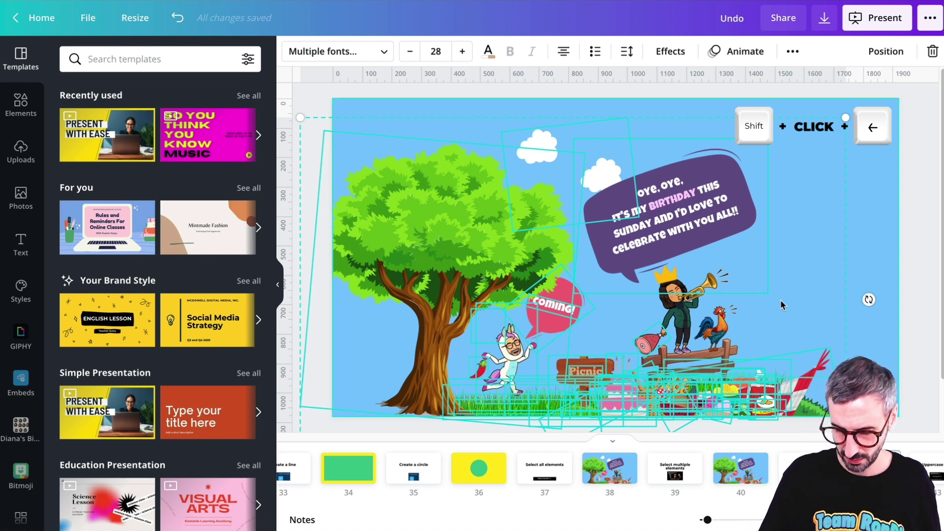
key("BackSpace")
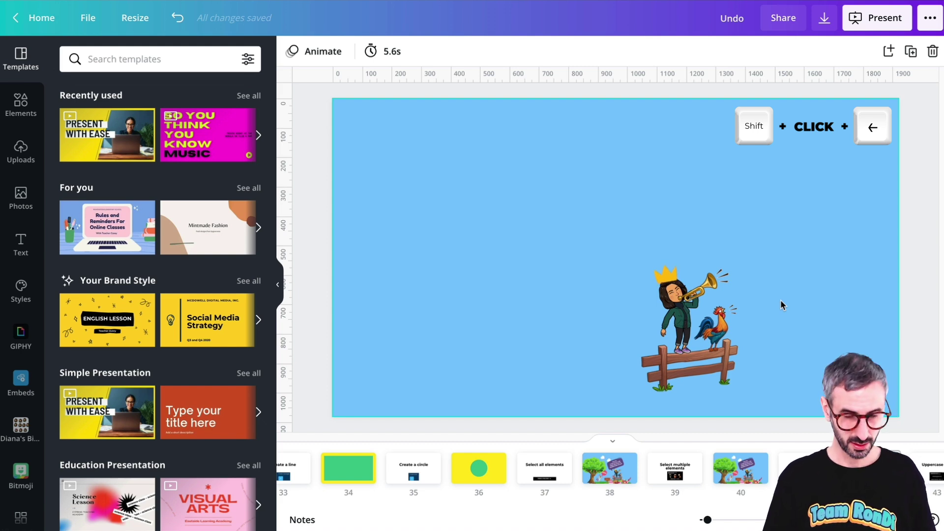
key("ctrl+z")
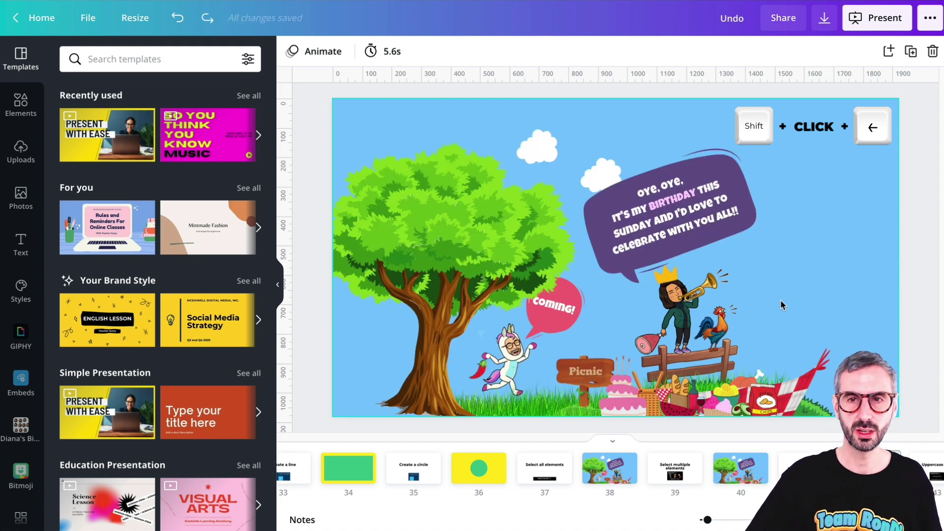
Delete every element of the picnic scene on page 42 except the tree
left_click(829, 245)
key("ctrl+a")
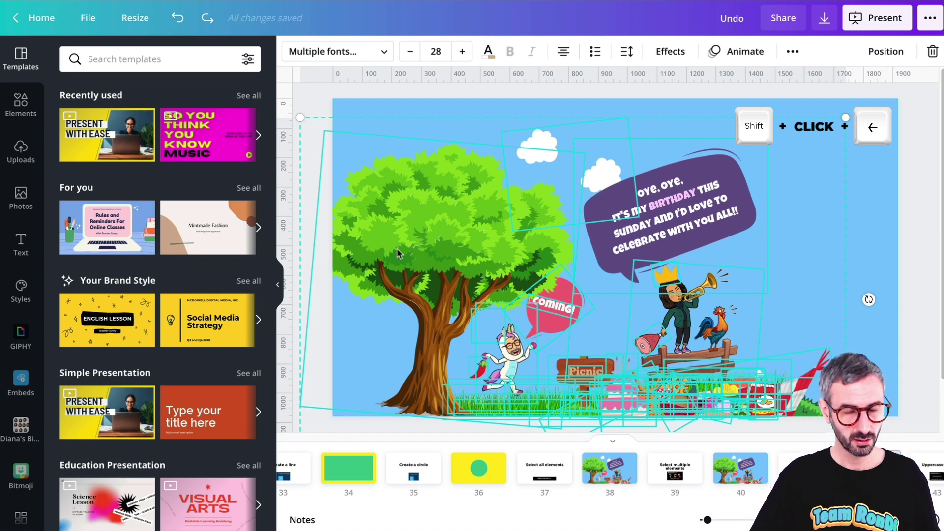
left_click(424, 334, "shift")
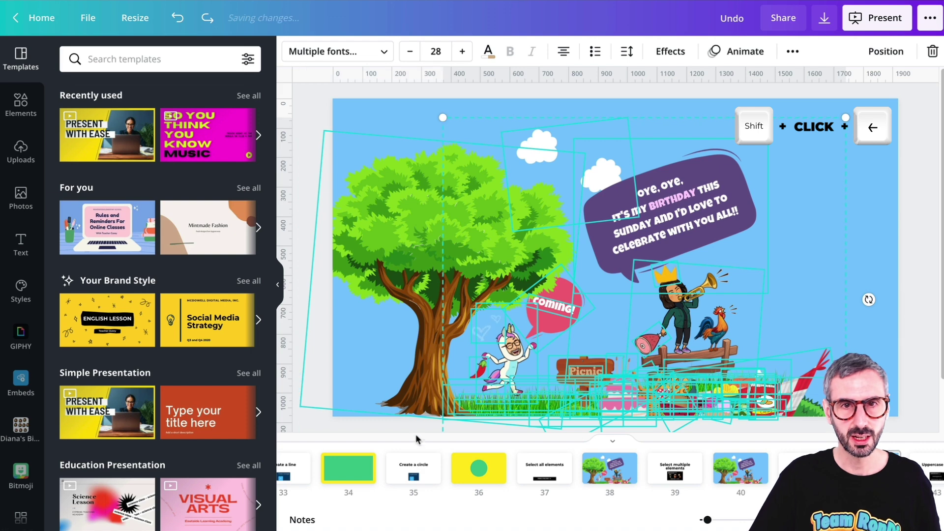
mouse_move(421, 509)
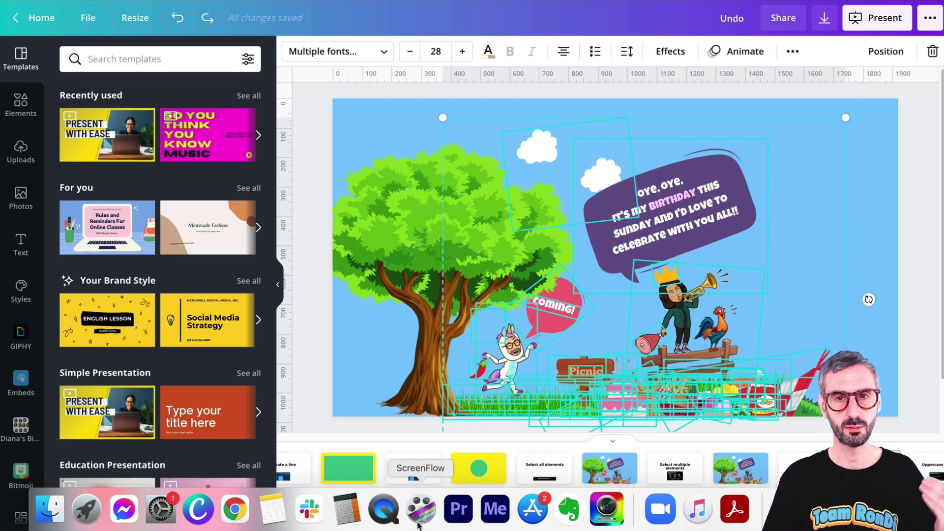
key("Delete")
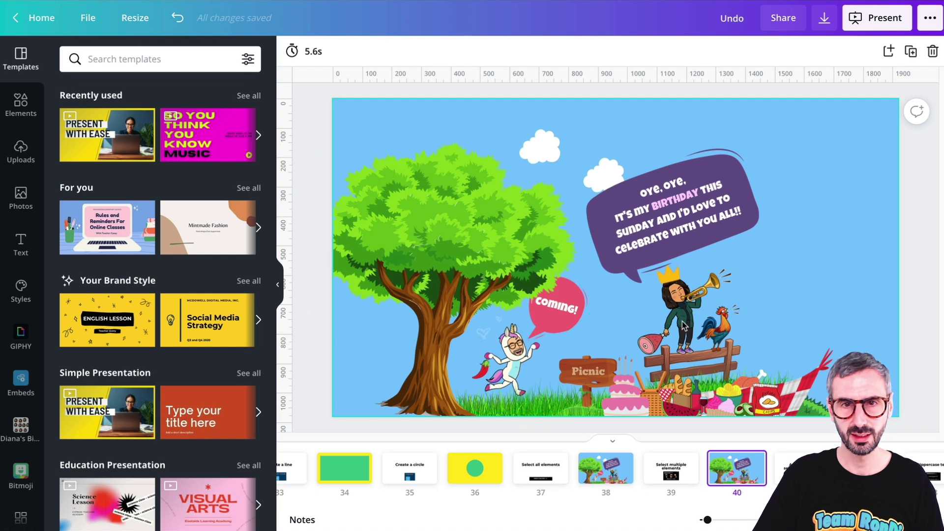
Select the tree and the trumpet player on page 40 together and move both slightly down and to the left
left_click(431, 246)
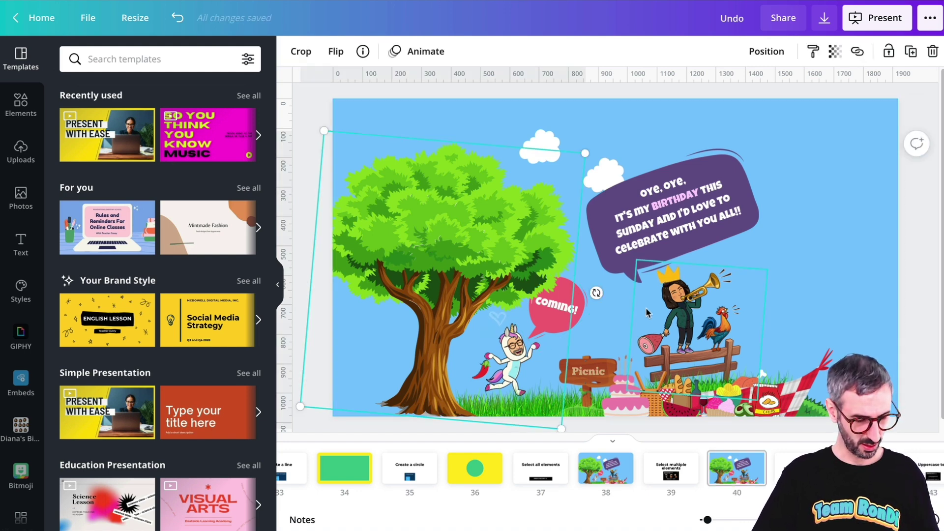
left_click(679, 306, "shift")
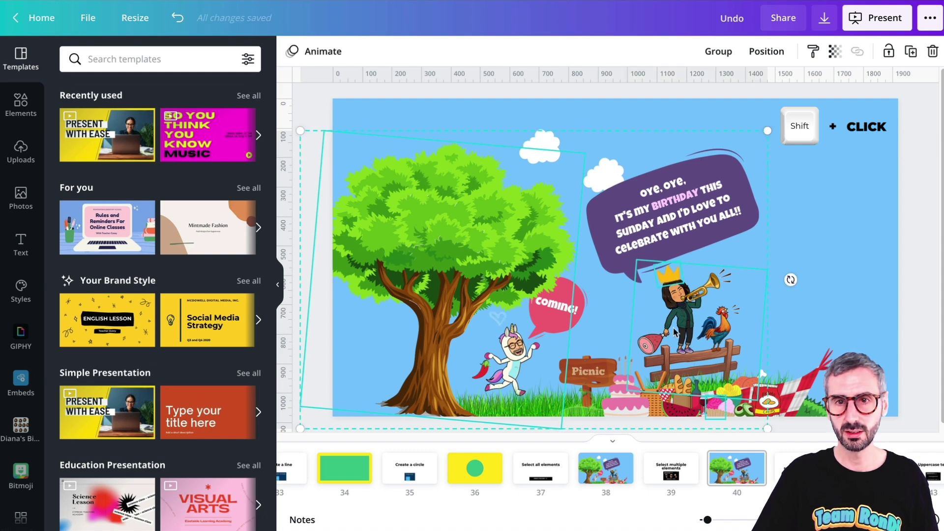
mouse_move(684, 303)
left_mouse_down()
mouse_move(708, 261)
mouse_move(831, 179)
mouse_move(879, 220)
mouse_move(885, 197)
mouse_move(744, 274)
mouse_move(669, 197)
mouse_move(713, 206)
mouse_move(728, 264)
mouse_move(659, 313)
mouse_move(674, 314)
left_mouse_up()
left_click(804, 226)
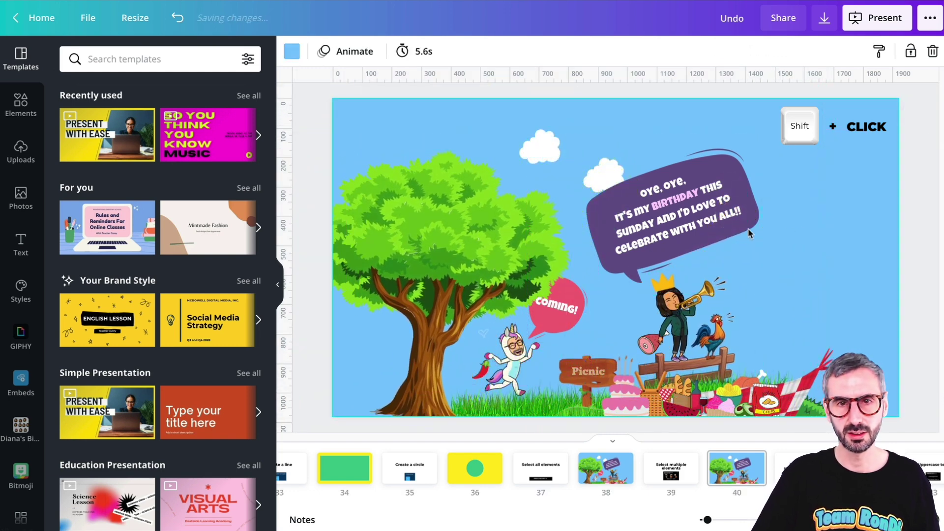
Group the tree with the trumpet player on page 40 and move the group slightly
left_click(438, 260)
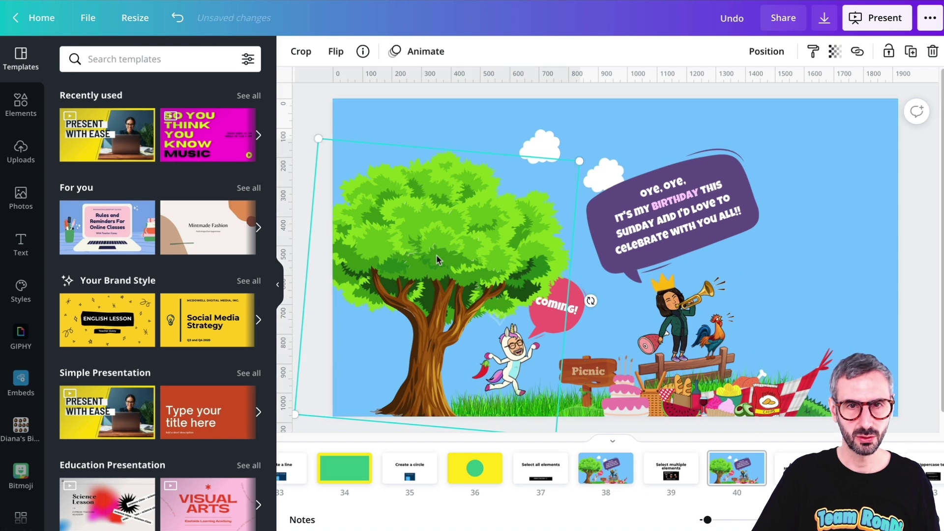
left_click(665, 305, "shift")
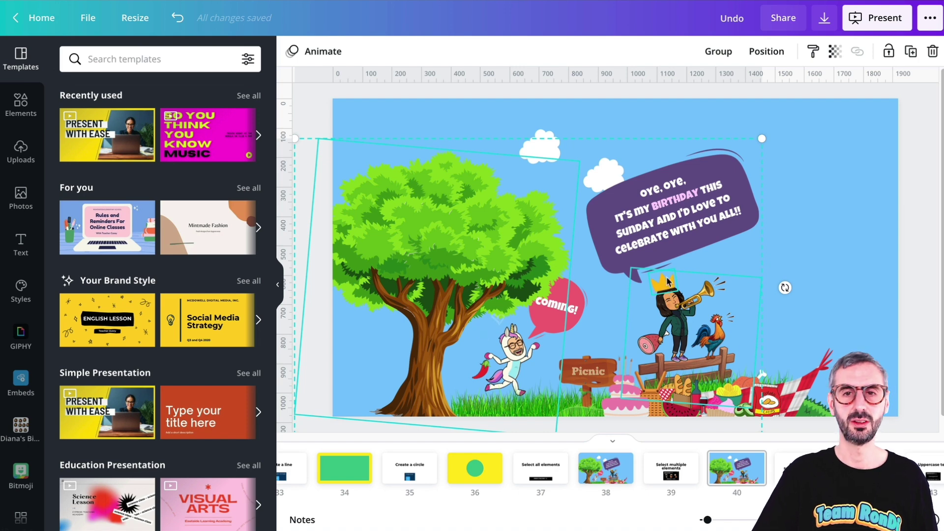
left_click(719, 51)
mouse_move(675, 329)
left_mouse_down()
mouse_move(691, 293)
mouse_move(689, 329)
mouse_move(678, 327)
left_mouse_up()
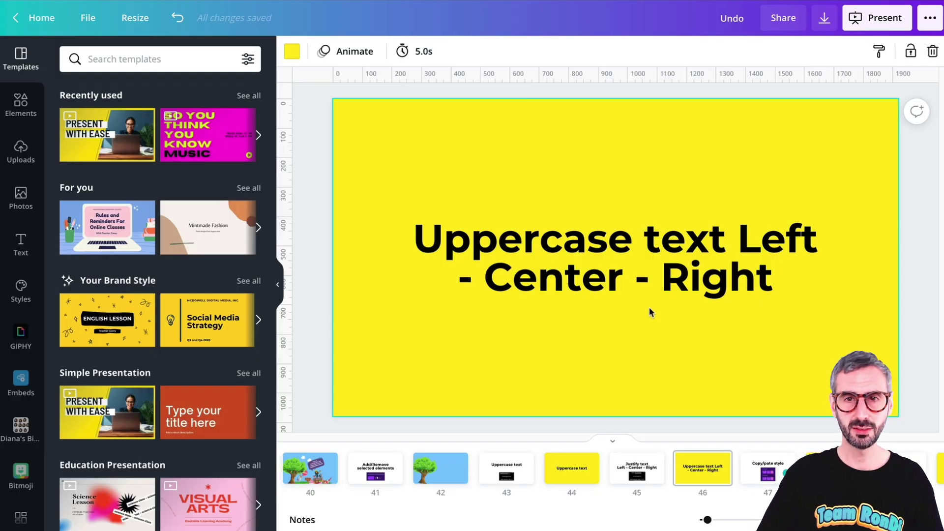
Align the heading text on page 46 to the right, and set it back to centered
left_click(655, 297)
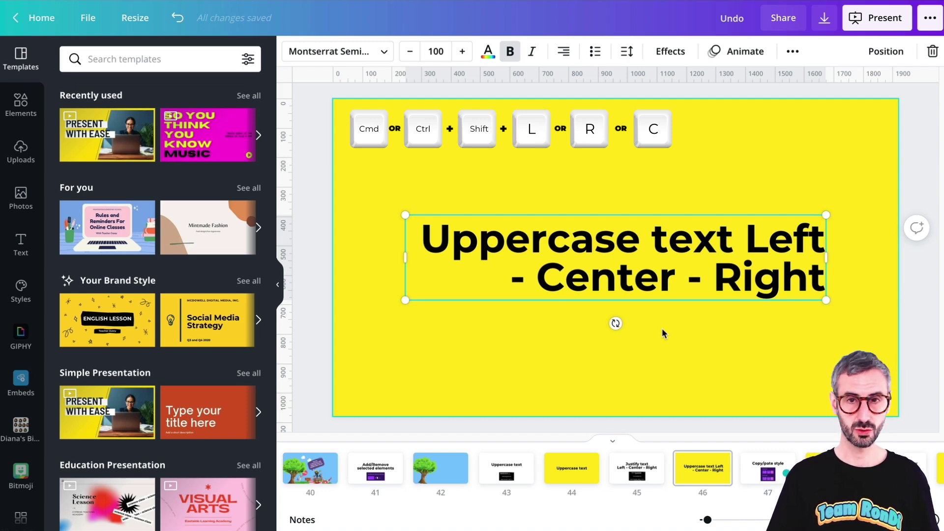
key("ctrl+shift+c")
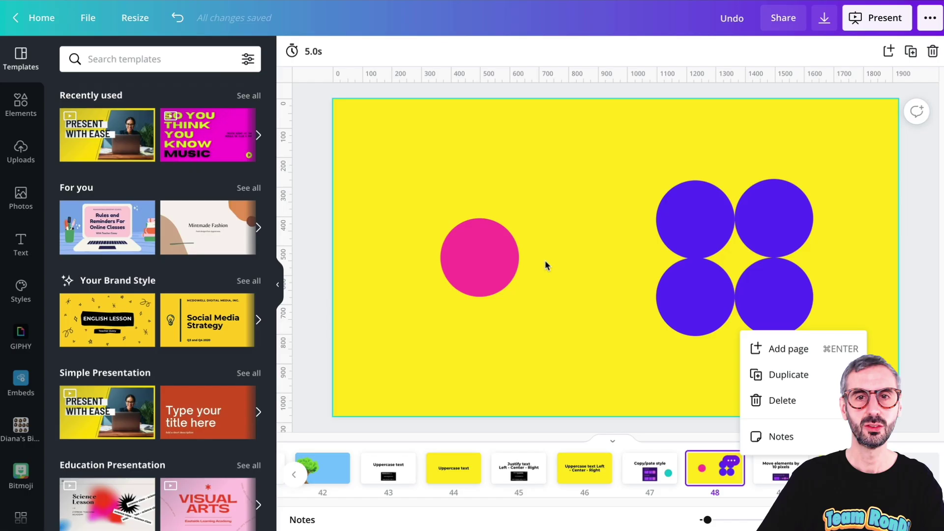
Apply the pink circle's style to the upper-left purple circle on page 48 with Copy style, and undo it
left_click(478, 242)
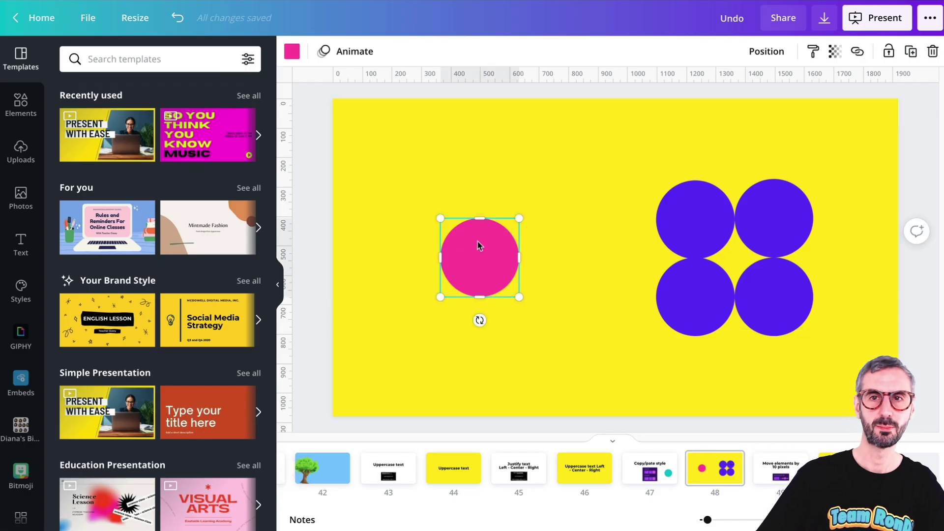
left_click(812, 58)
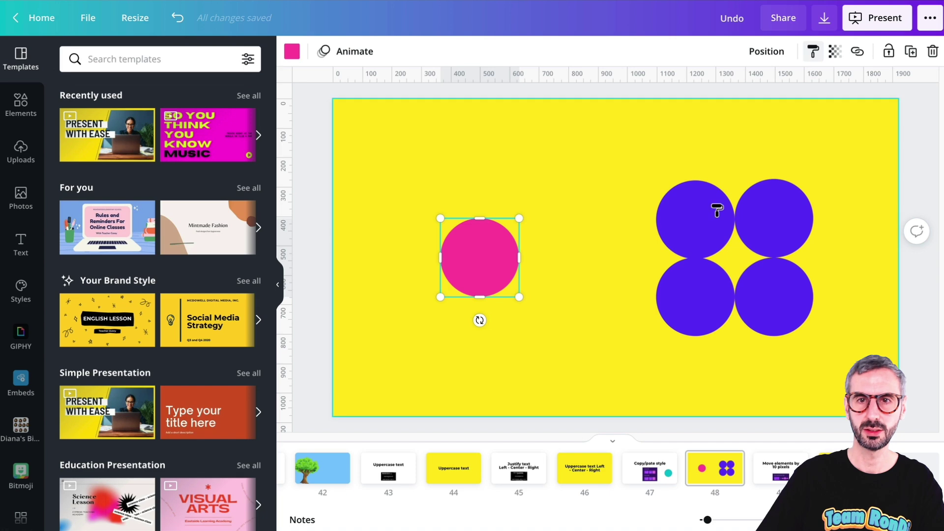
left_click(722, 202)
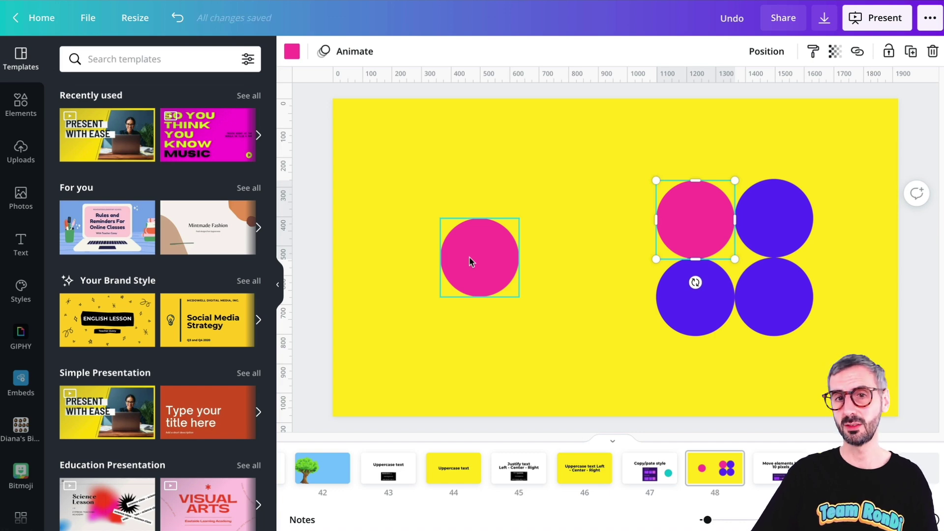
key("Escape")
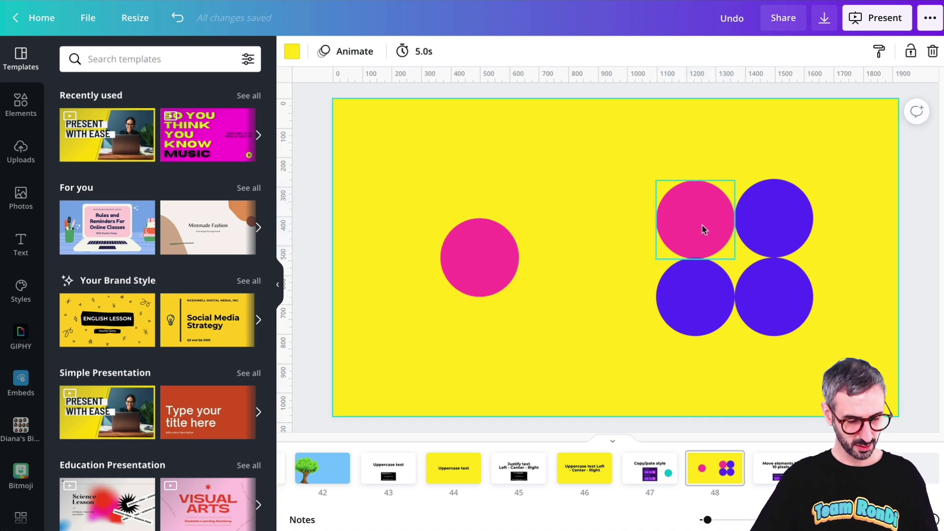
key("ctrl+z")
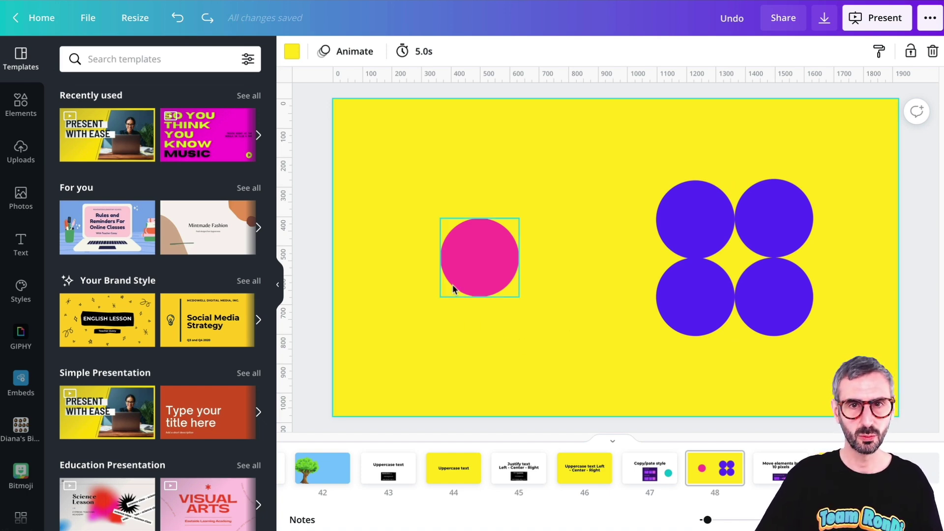
Copy the pink circle's style again, paste it onto the selected upper-left purple circle, and undo the paste
left_click(493, 274)
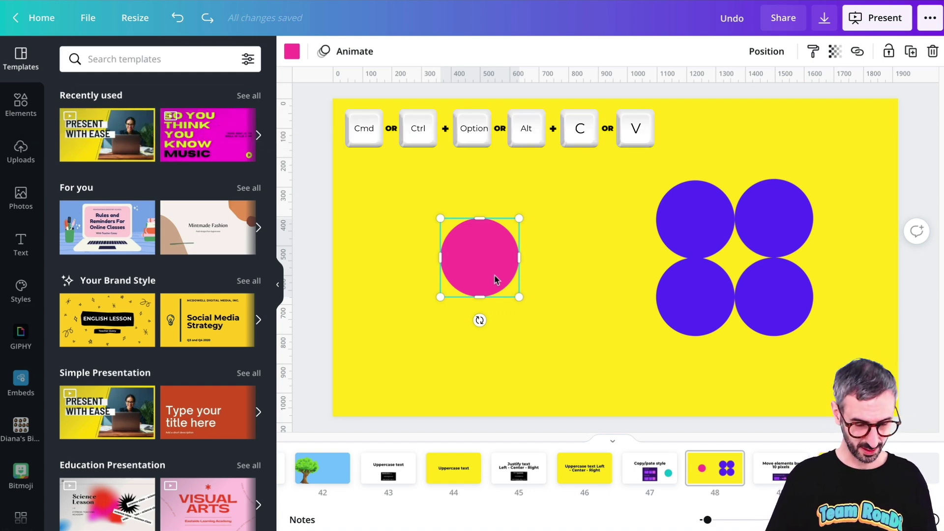
key("ctrl+alt+c")
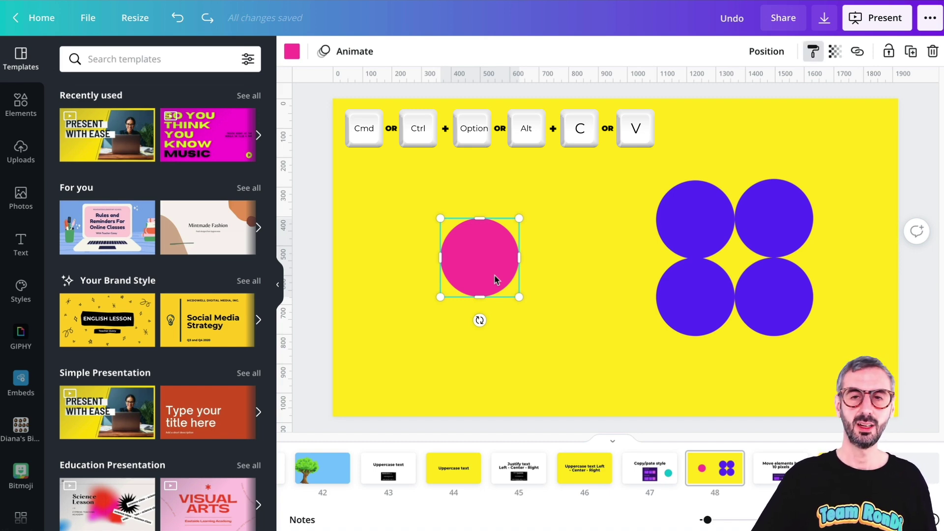
left_click(675, 216)
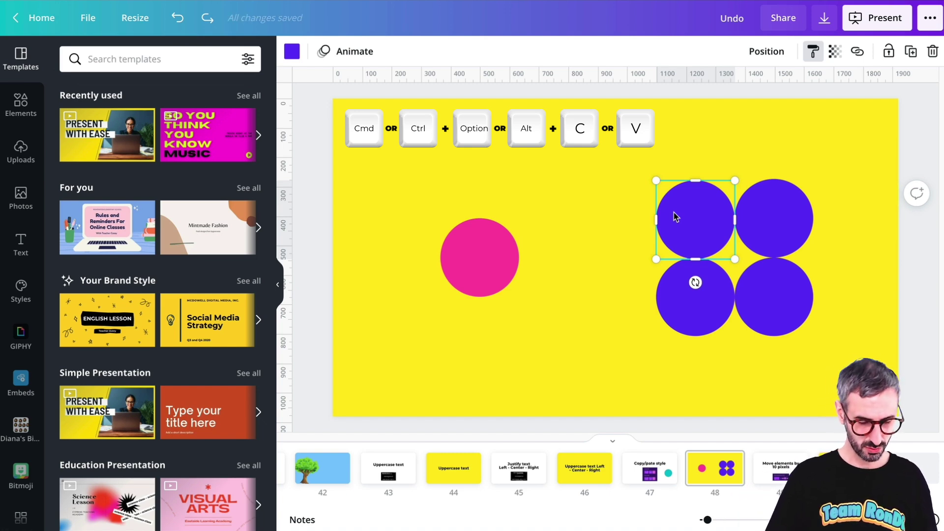
key("ctrl+alt+v")
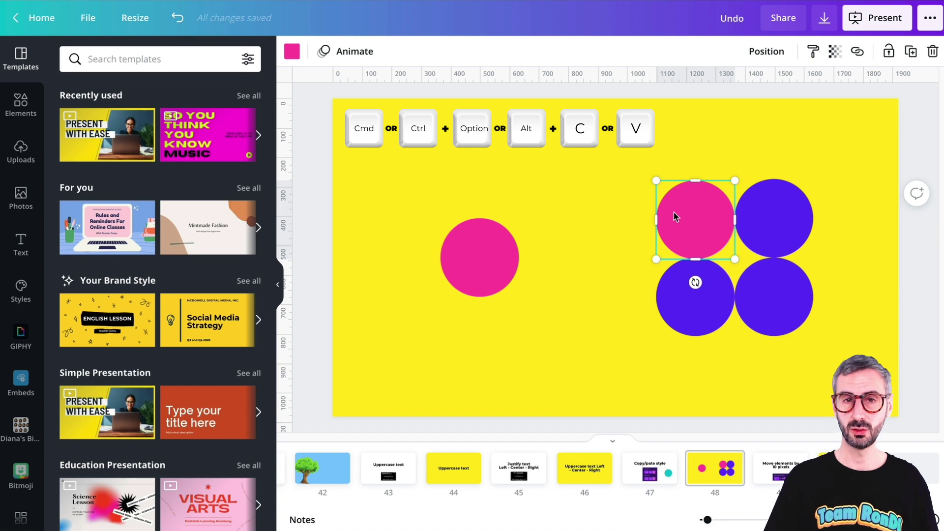
key("ctrl+z")
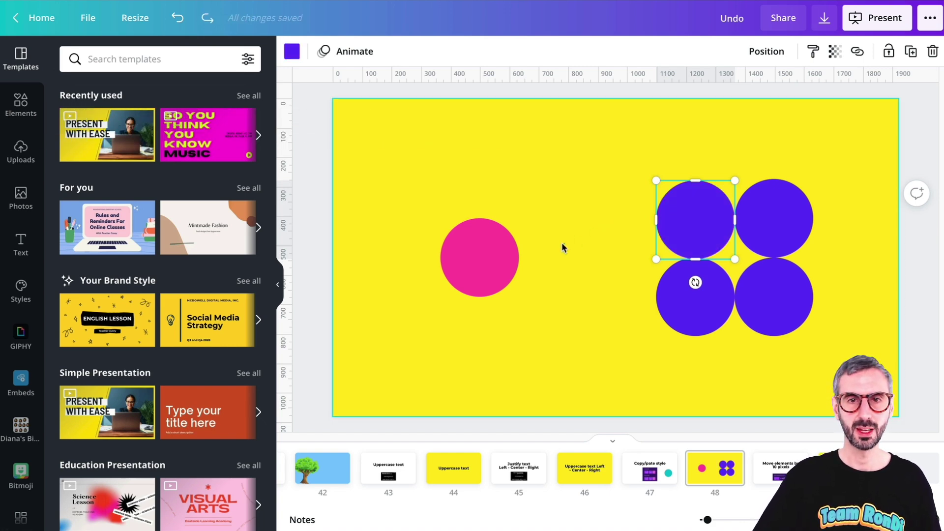
Copy the pink circle's style, paste it onto all four purple circles on page 48, and deselect them
left_click(468, 265)
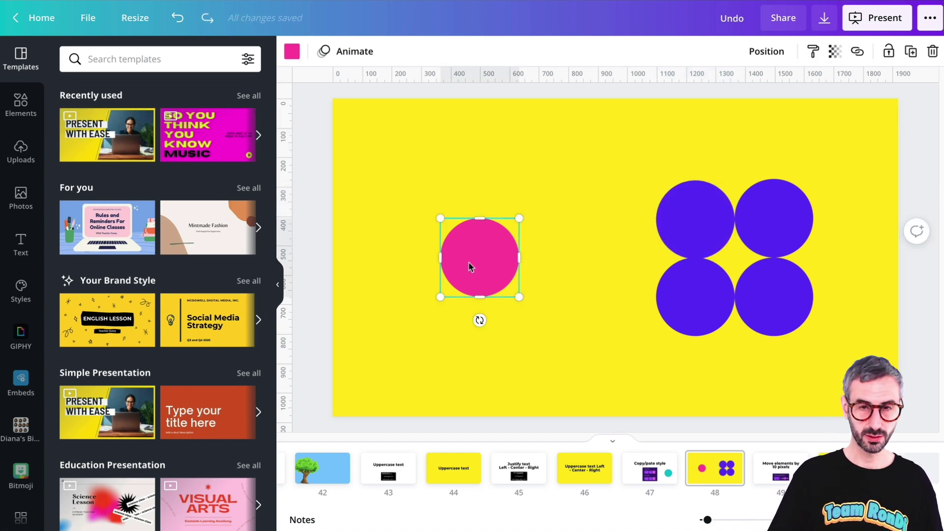
key("ctrl+alt+c")
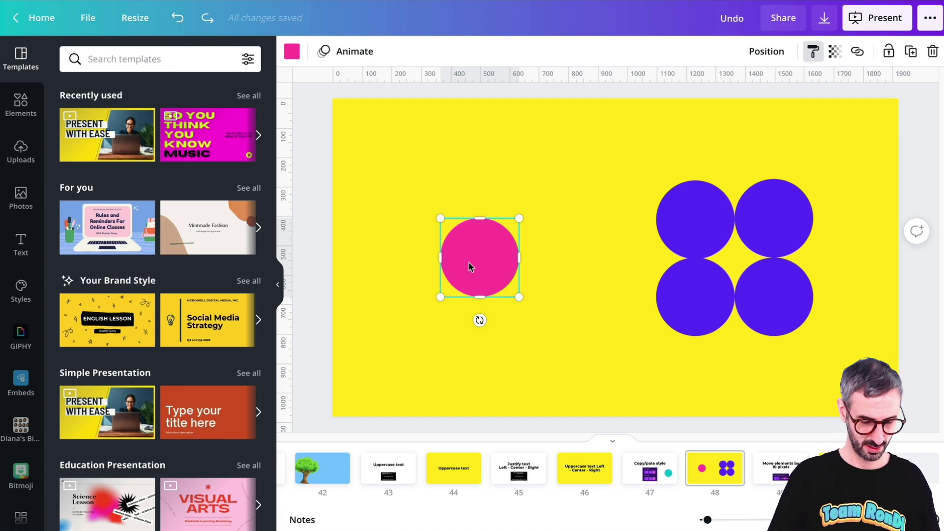
left_click_drag(584, 158, 826, 364)
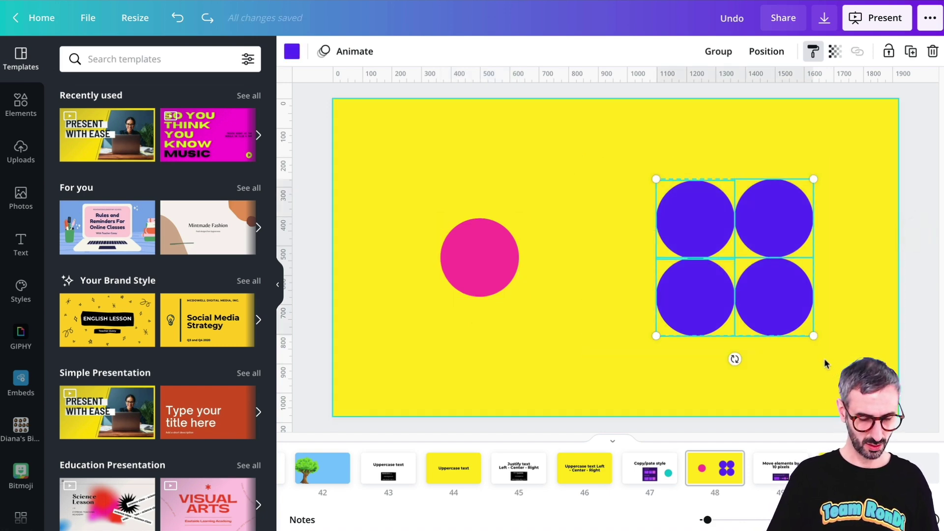
key("ctrl+alt+v")
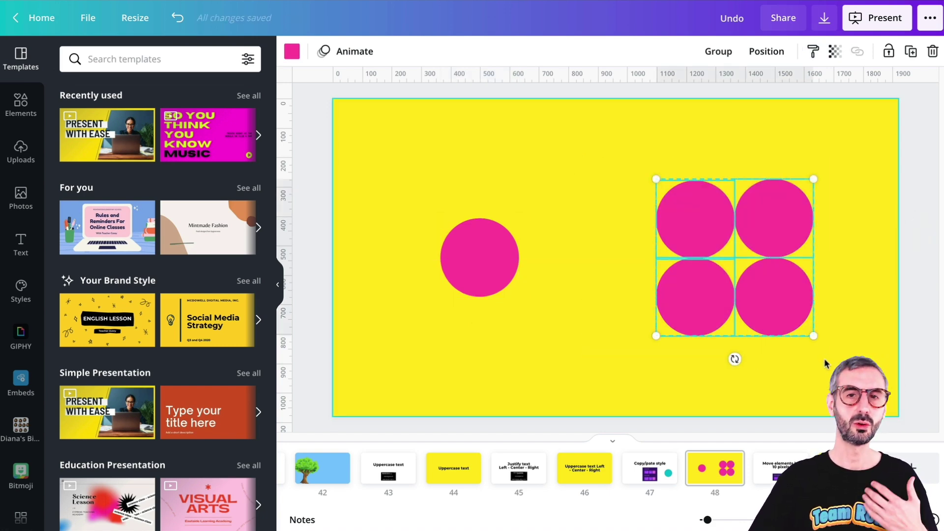
left_click(615, 394)
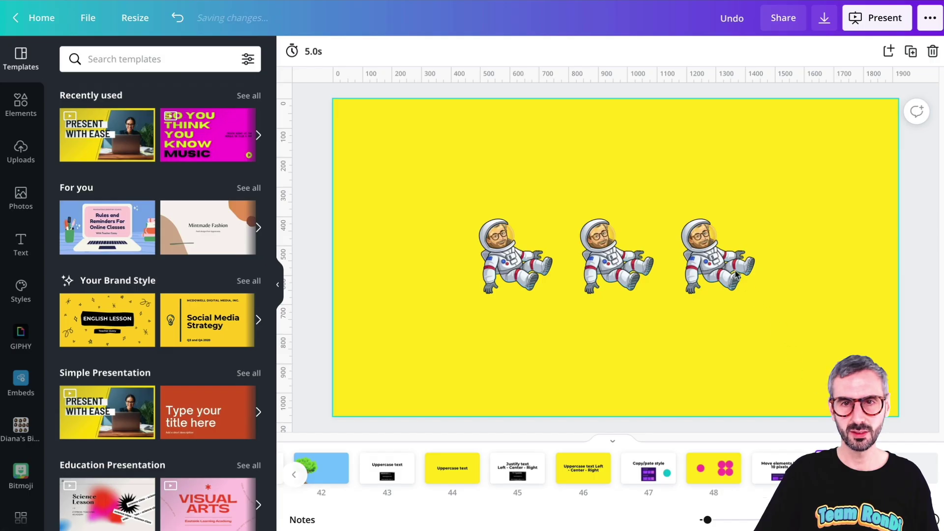
Nudge the rightmost astronaut on page 50 slightly to the right, and return it to its starting position
left_click(723, 262)
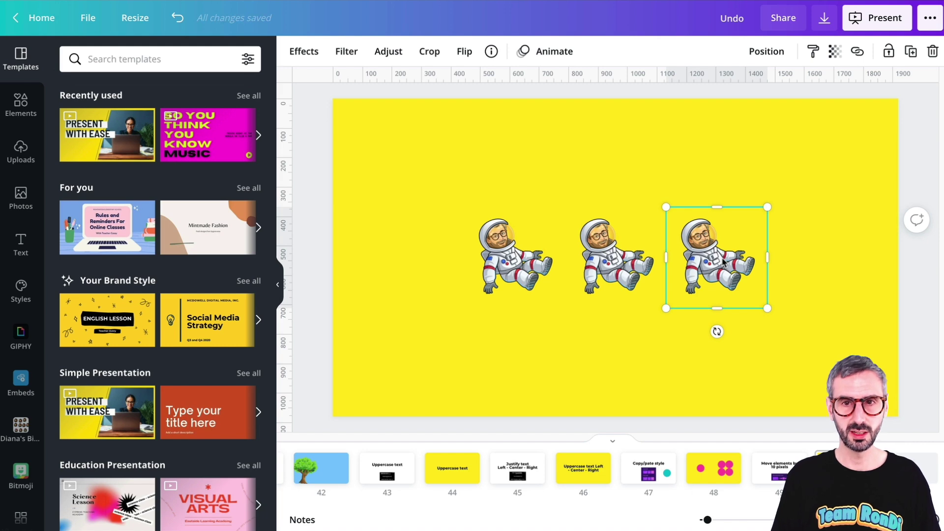
key("shift+Right")
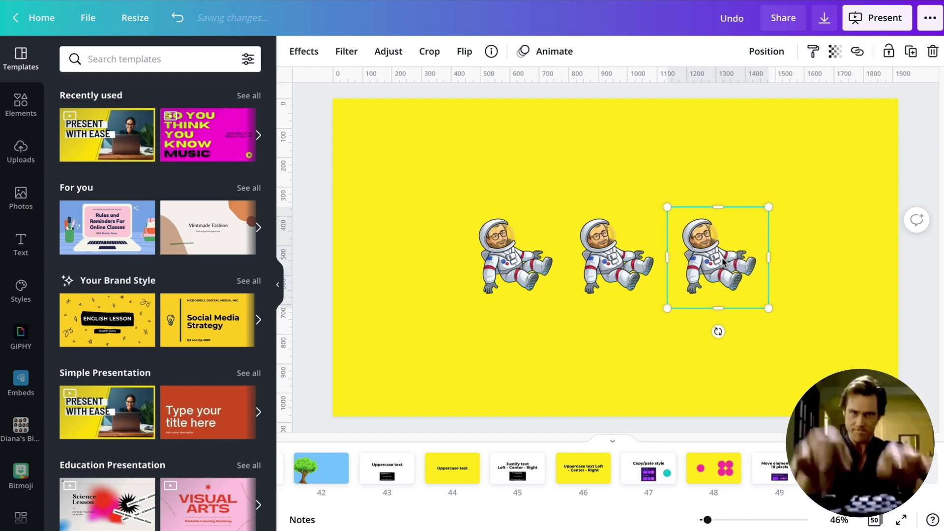
key("shift+Right")
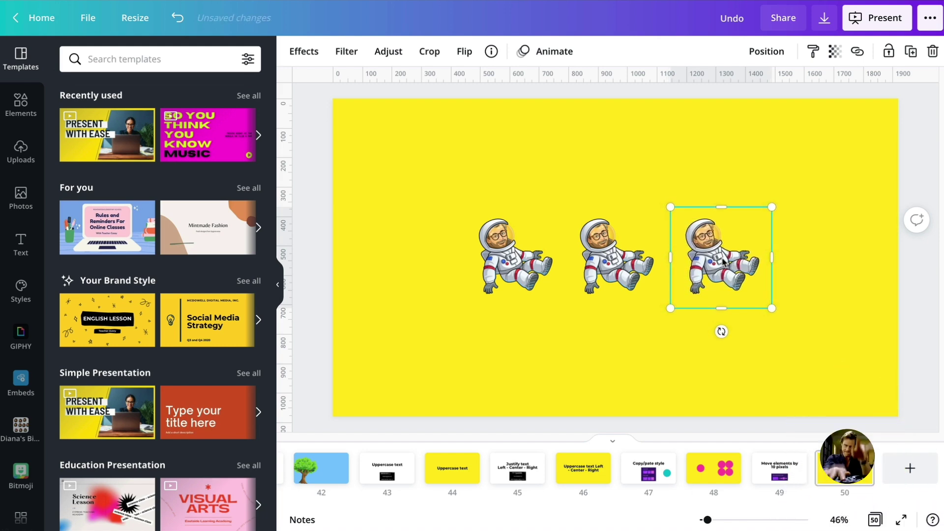
key("shift+Right")
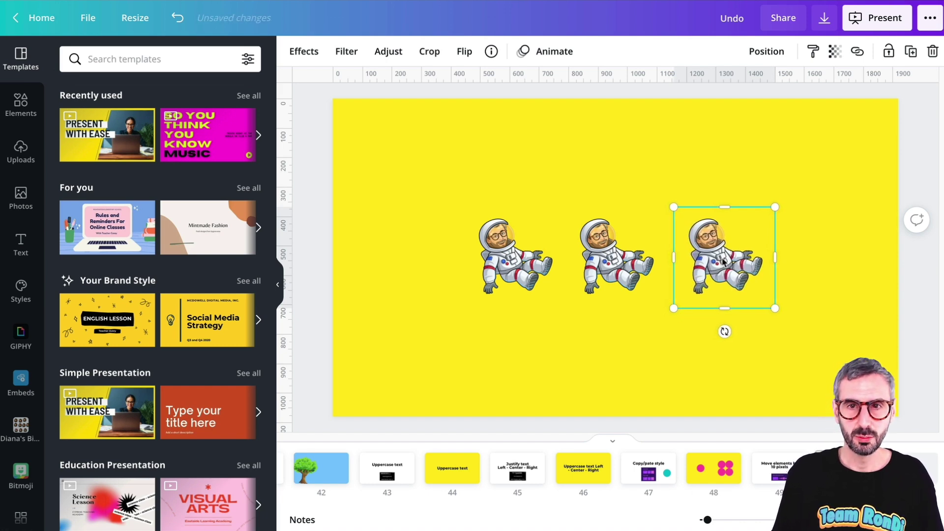
key("shift+Left")
mouse_move(713, 270)
left_mouse_down()
mouse_move(698, 266)
mouse_move(710, 272)
left_mouse_up()
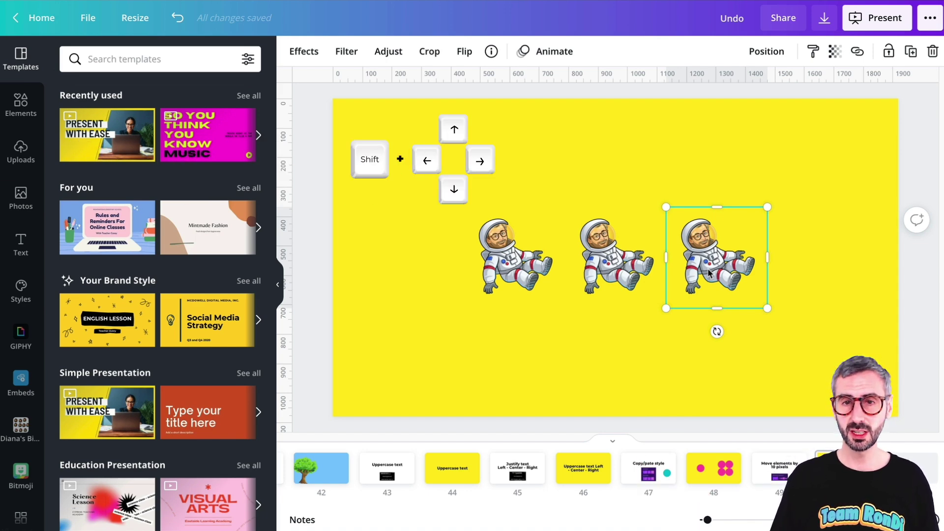
Nudge the rightmost astronaut to the right in repeated 10-pixel increments, and move it back left the same way
key("shift+Right")
key("shift+Right")
key("shift+Right")
key("shift+Right")
key("shift+Right")
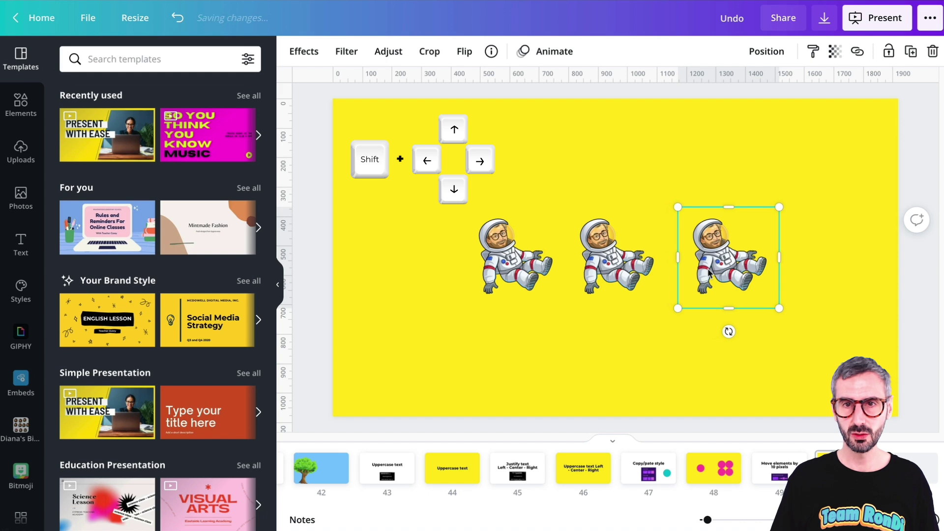
key("shift+Right")
key("shift+Right")
key("shift+Right")
key("shift+Right")
key("shift+Right")
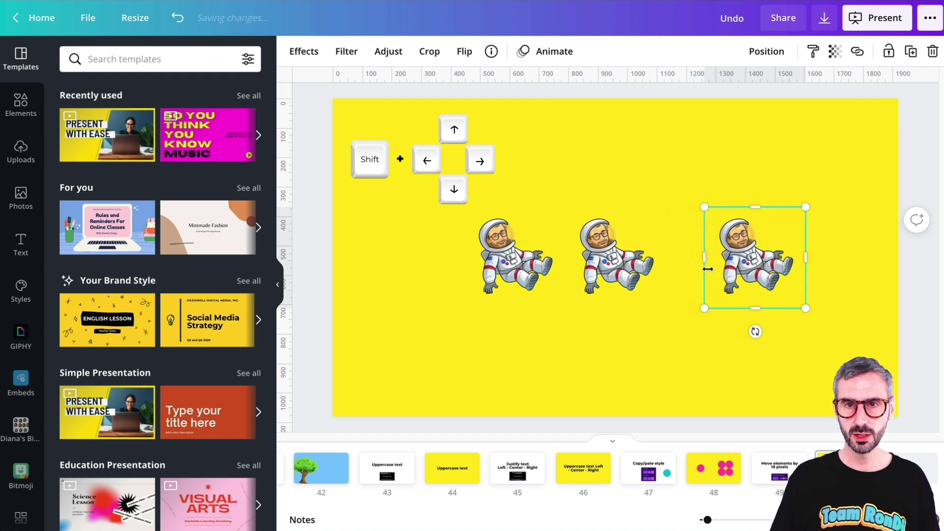
key("shift+Left")
key("shift+Left")
key("shift+Left")
key("shift+Left")
key("shift+Left")
key("shift+Left")
key("shift+Left")
key("shift+Left")
key("shift+Left")
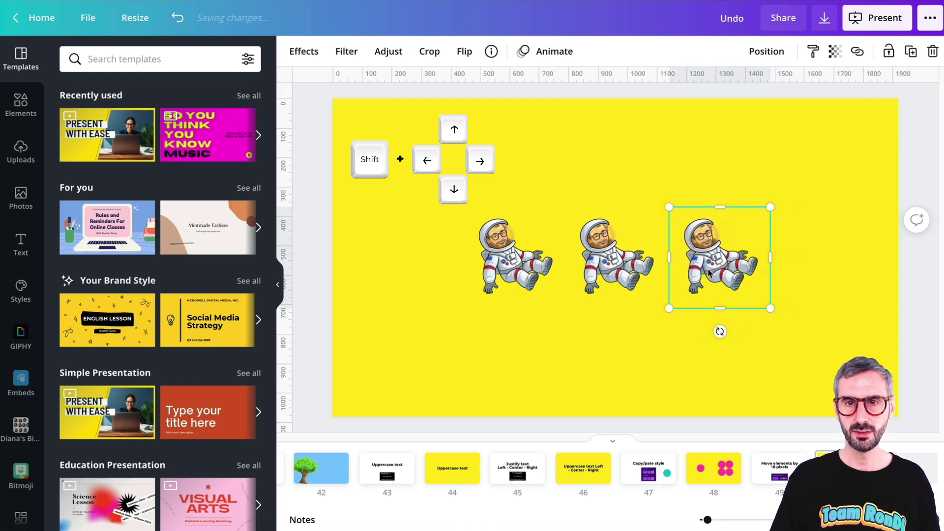
Move the rightmost astronaut about 200 pixels to the right in 10-pixel nudges, widening its gap from the middle astronaut
key("shift+Right")
key("shift+Right")
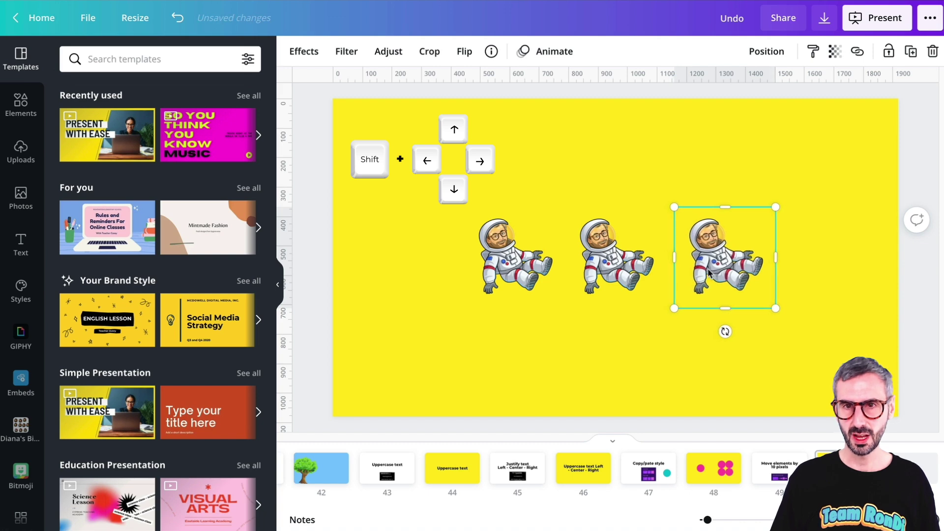
key("shift+Left")
key("shift+Right")
key("shift+Right")
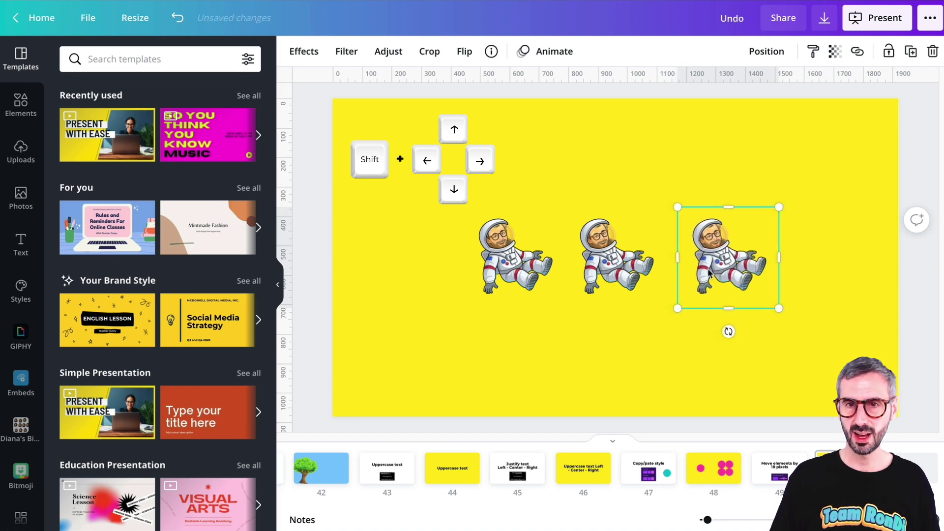
key("shift+Right")
key("shift+Right")
key("shift+Right")
key("shift+Right")
key("shift+Right")
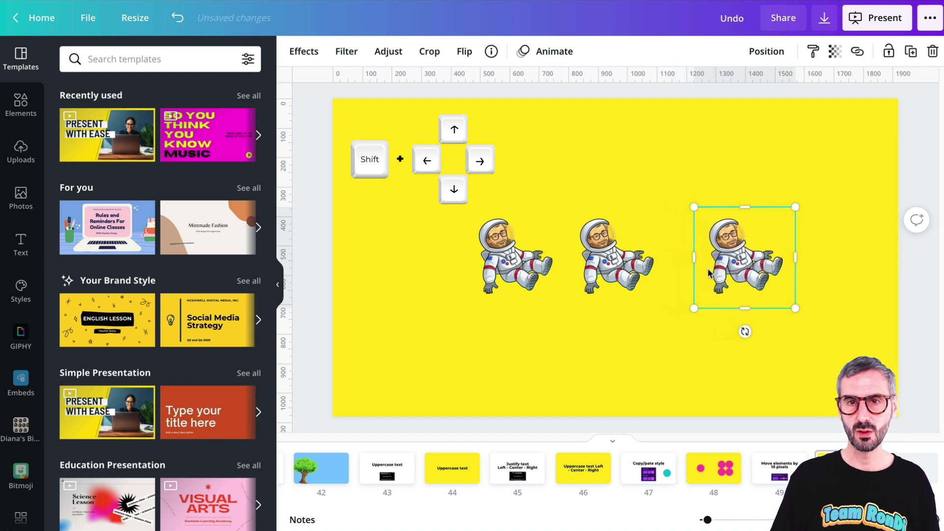
key("shift+Right")
key("shift+Right")
key("shift+Right")
key("shift+Right")
key("shift+Right")
key("shift+Right")
key("shift+Right")
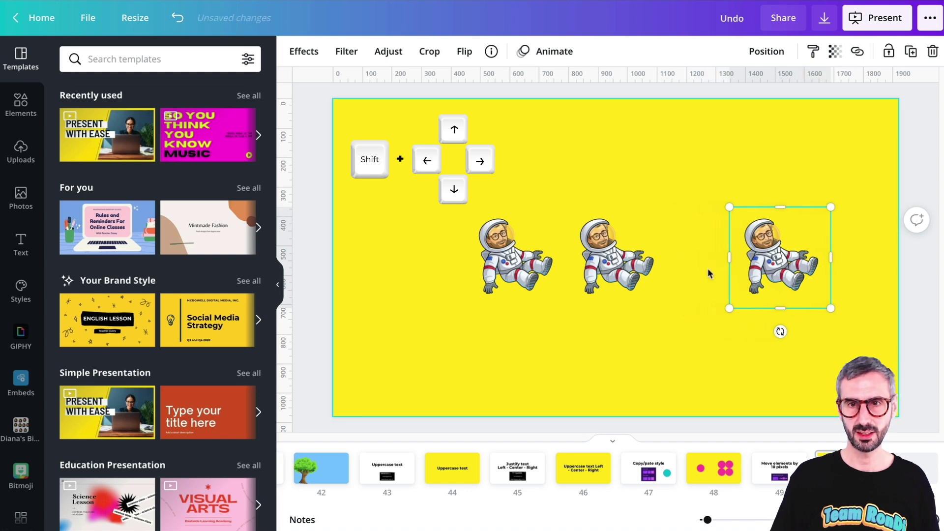